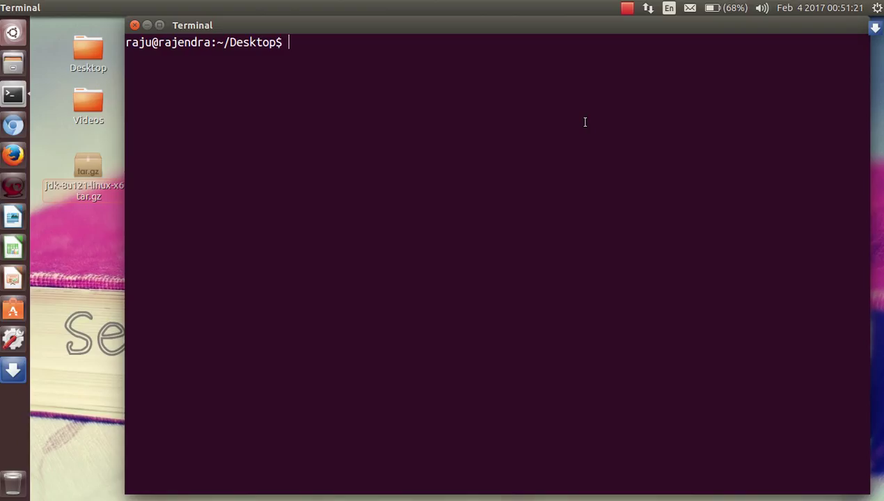
- Check the installed Java runtime and compiler versions with java -version and javac -version
type("java -version")
key("Return")
key("Up")
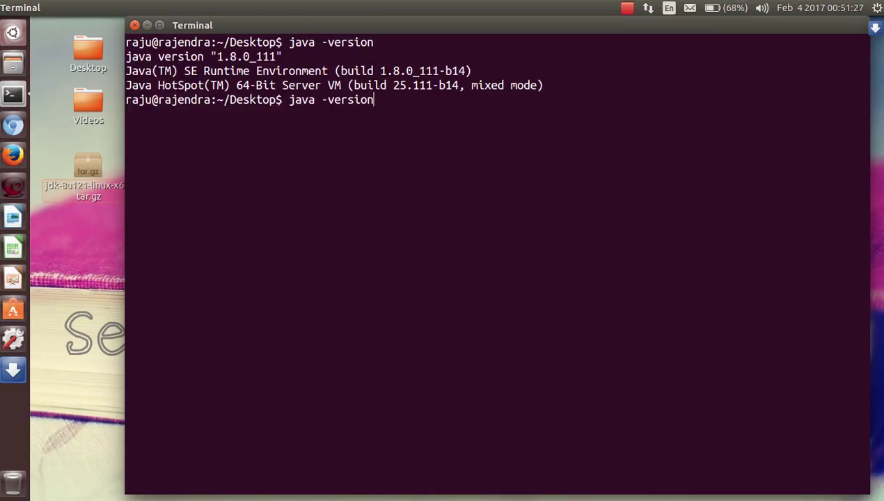
key("Left")
key("Left")
key("Left")
key("Left")
key("Left")
key("Left")
key("Left")
key("Left")
key("Left")
type("c")
key("Return")
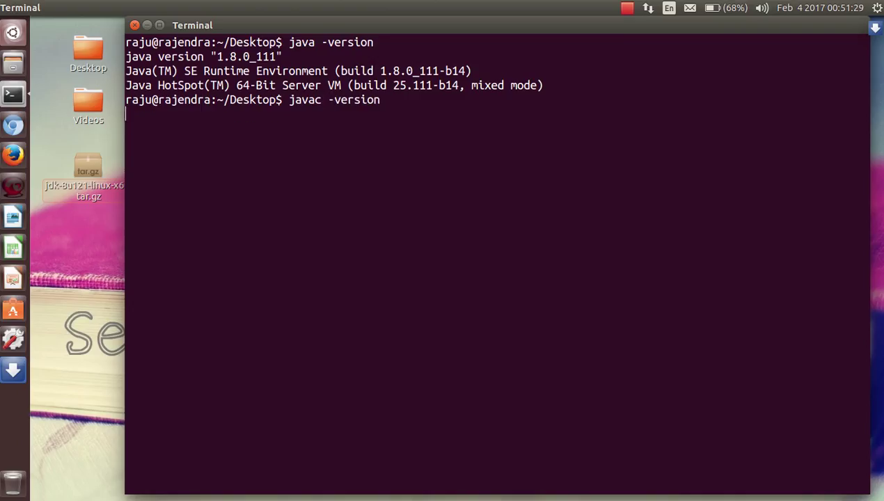
double_click(194, 114)
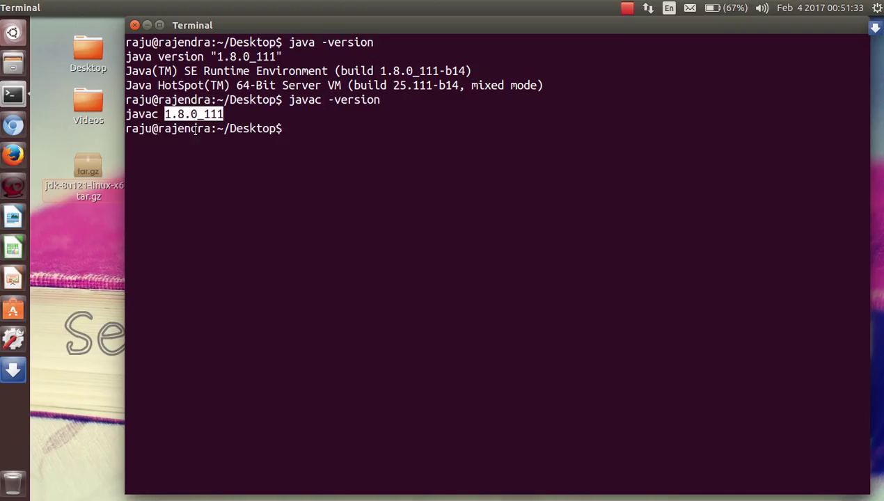
left_click(207, 119)
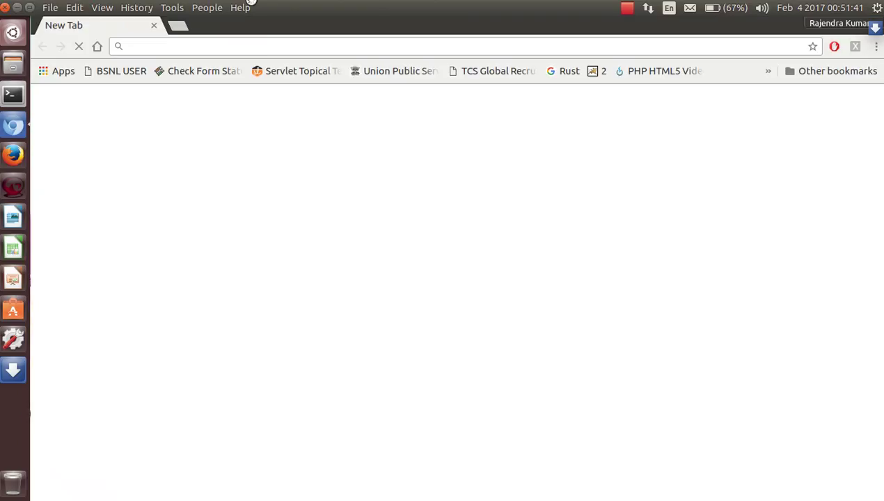
- Switch to Chromium, open the Google home page and search for jdk
type("goog")
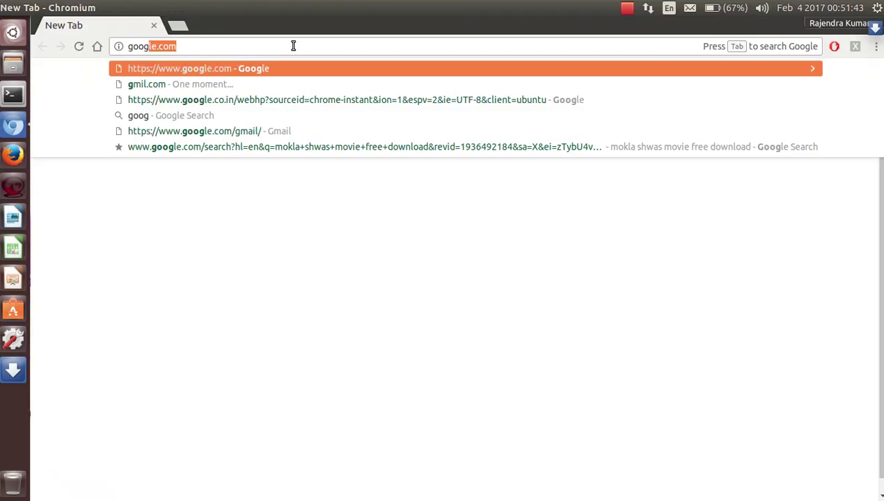
key("Delete")
key("Down")
key("Return")
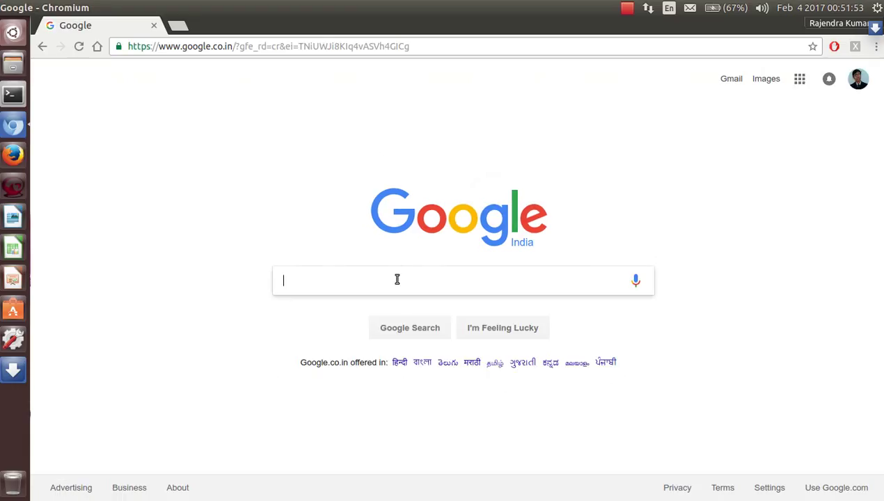
type("jdk")
key("Return")
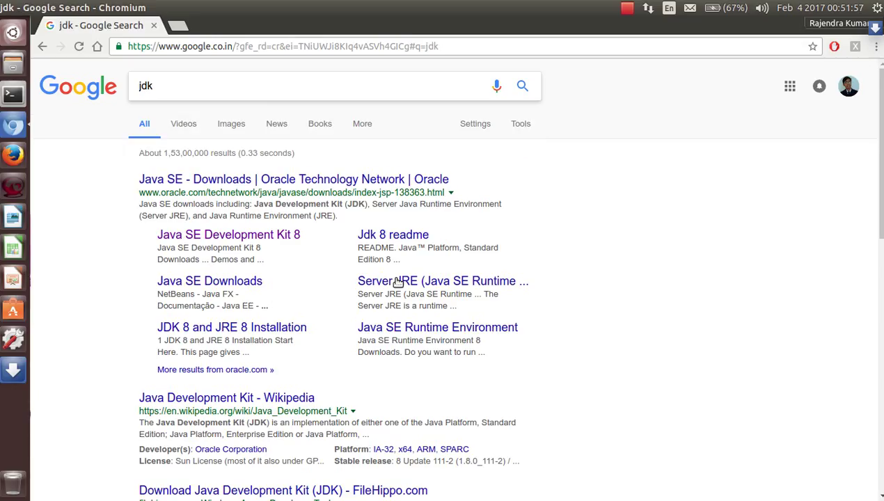
- Open the Java SE Development Kit 8 downloads page on the Oracle site from the search results
left_click(198, 240)
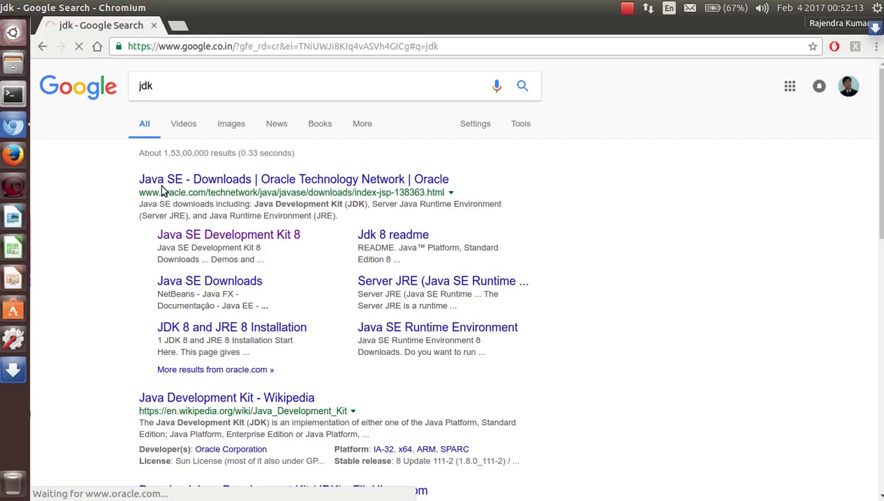
left_click(240, 237)
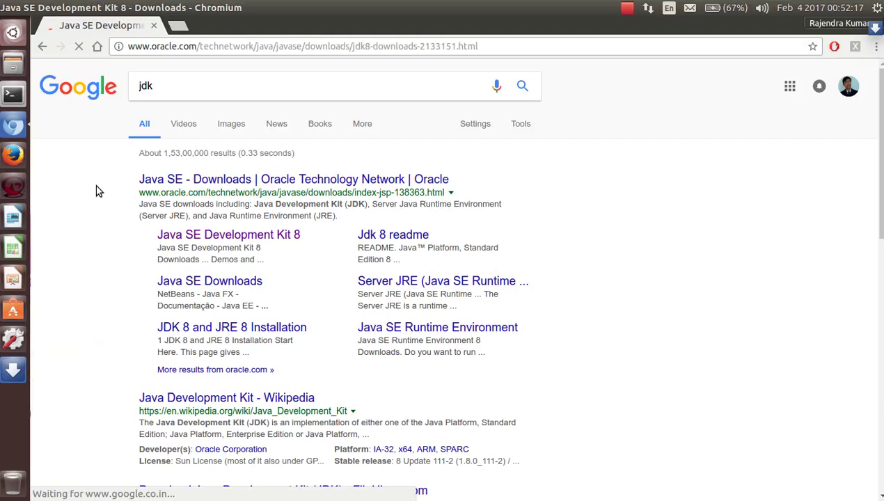
scroll(507, 220, "down", 2)
scroll(507, 220, "up", 2)
left_click(627, 8)
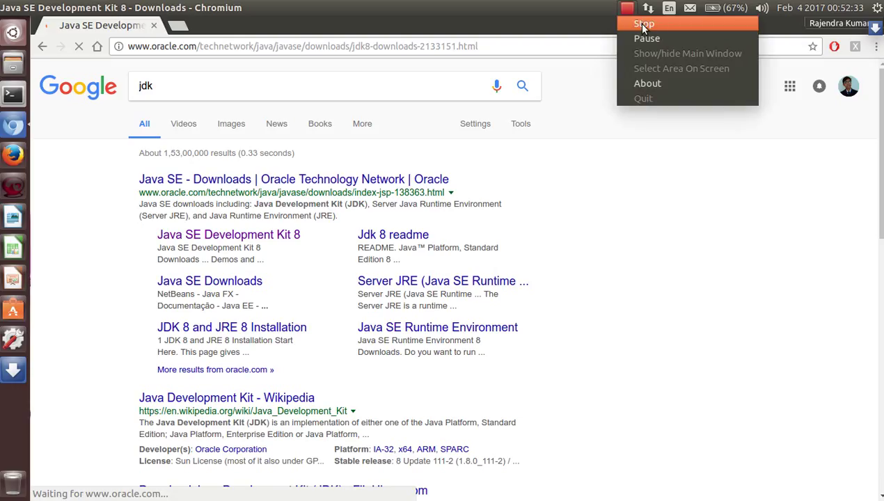
left_click(692, 39)
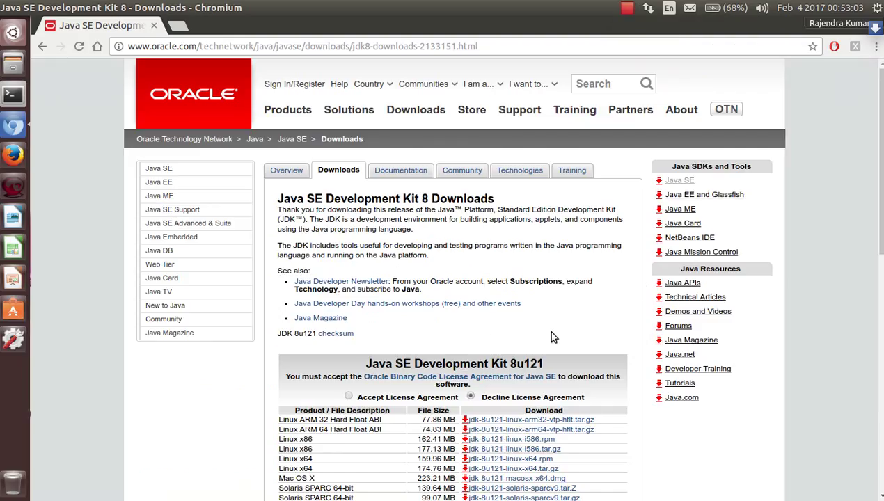
- Examine the Java SE Development Kit 8u121 download table and the separate Demos and Samples table
scroll(547, 329, "down", 5)
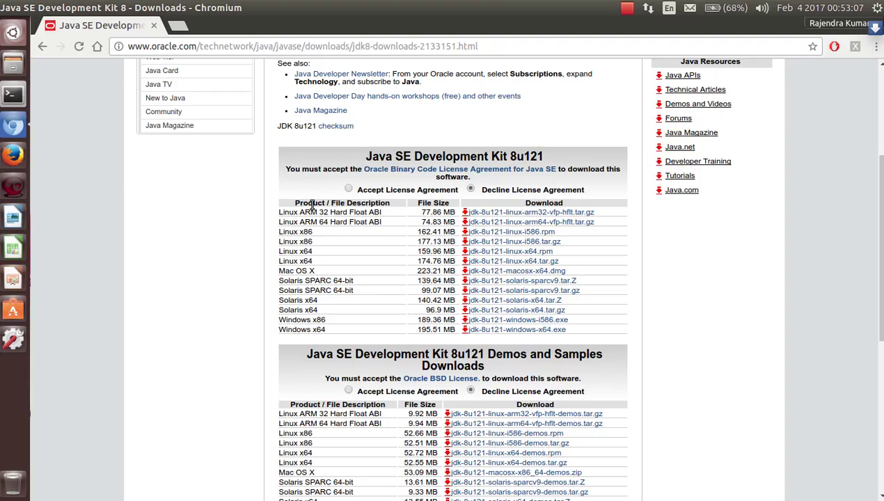
scroll(312, 204, "down", 1)
scroll(313, 203, "down", 6)
scroll(312, 207, "up", 6)
scroll(283, 219, "up", 3)
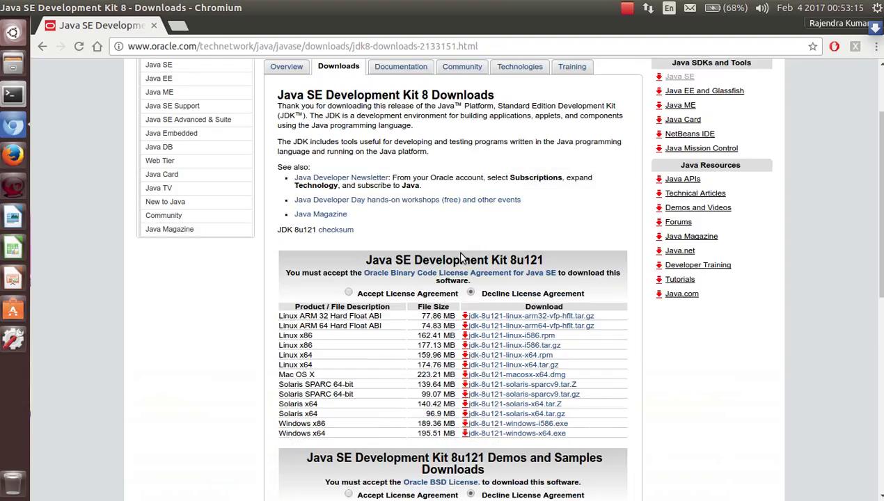
double_click(446, 262)
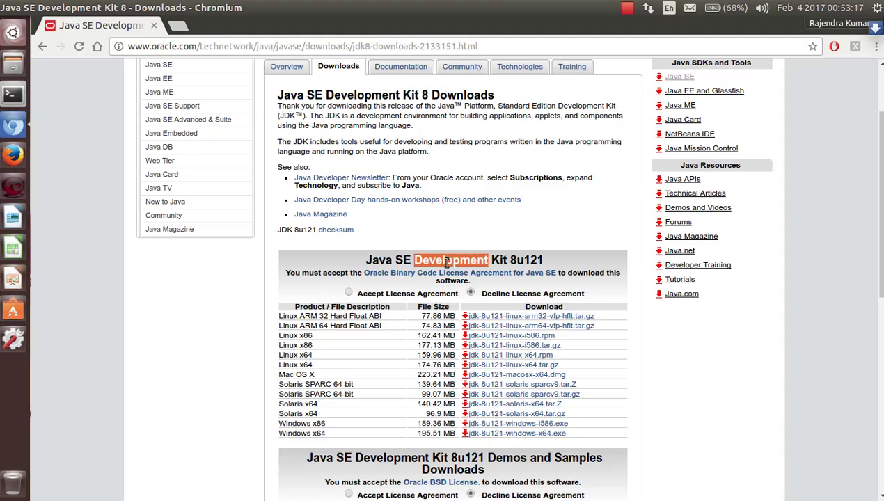
triple_click(446, 263)
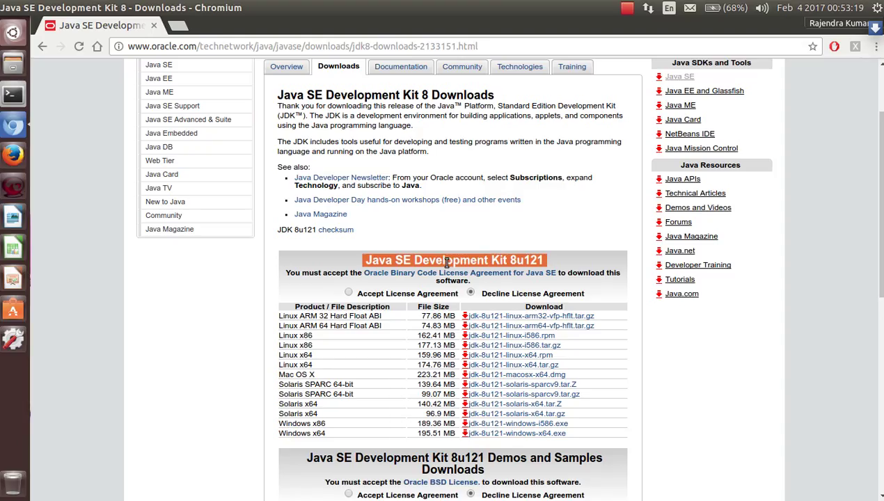
left_click(506, 259)
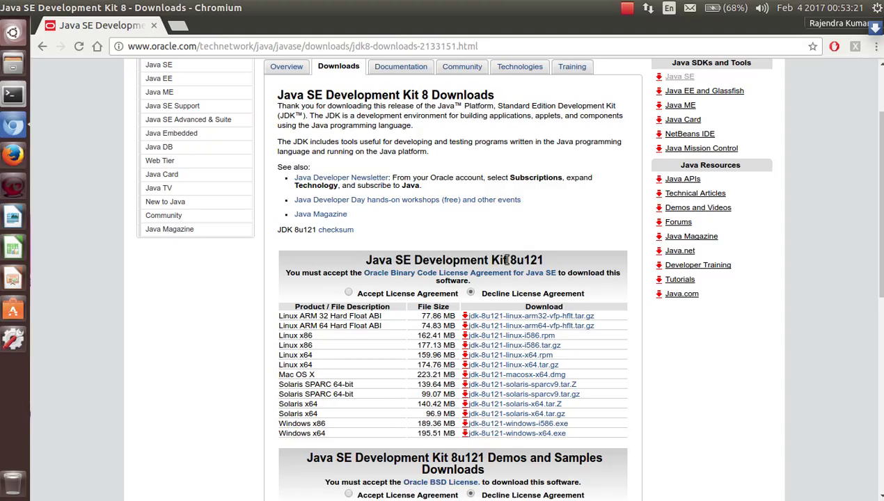
scroll(181, 284, "down", 2)
scroll(179, 288, "down", 4)
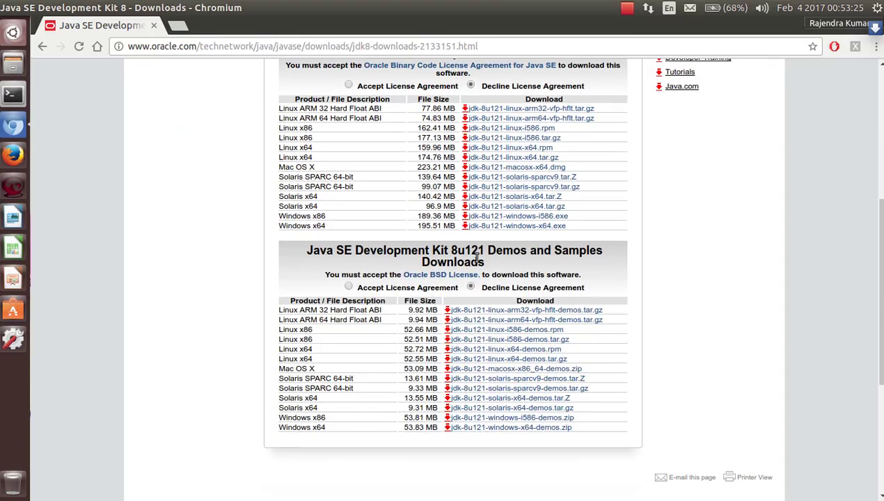
left_click_drag(361, 251, 460, 261)
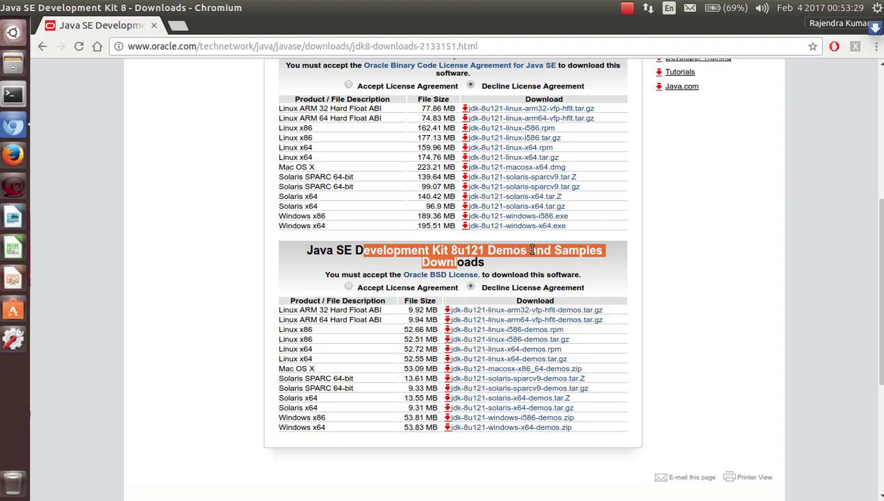
double_click(536, 251)
triple_click(536, 250)
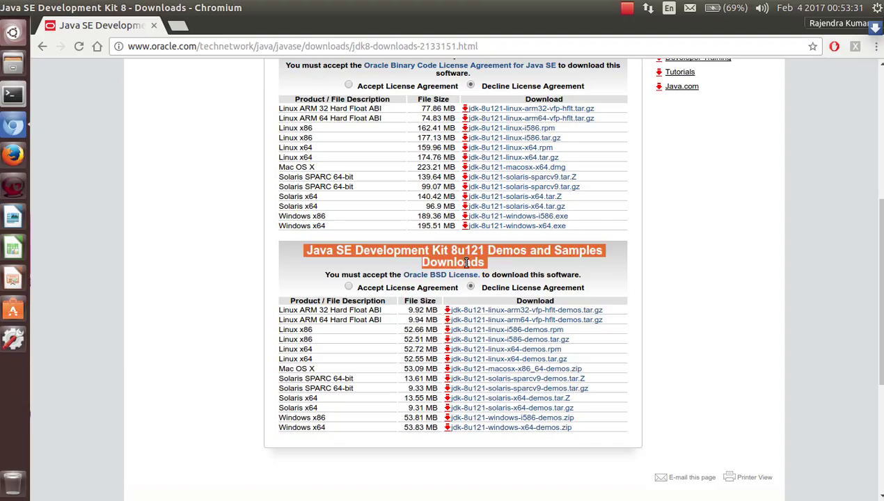
scroll(243, 296, "up", 3)
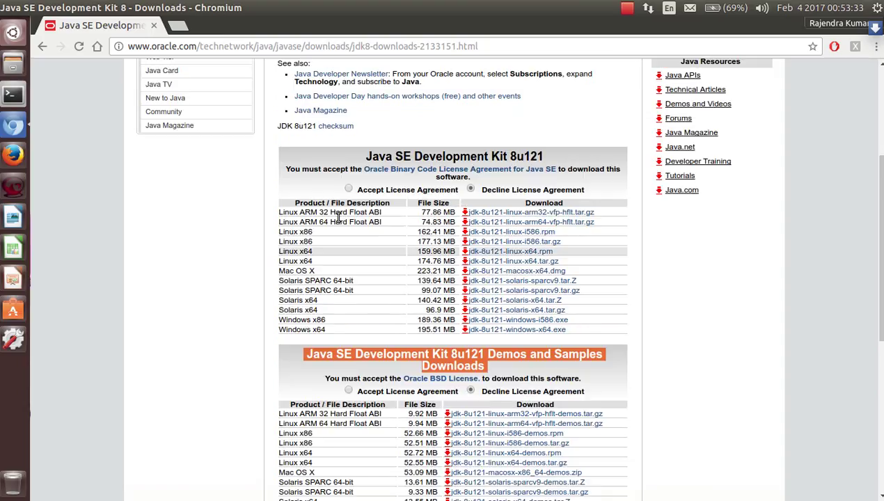
triple_click(399, 156)
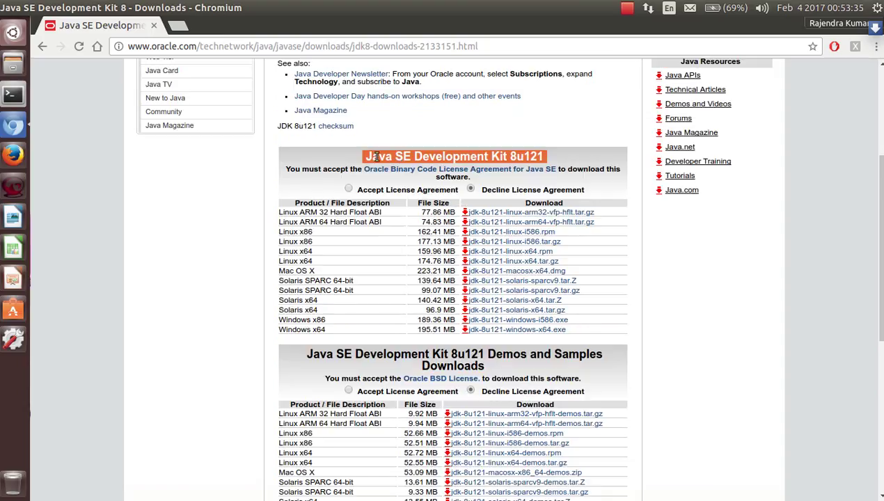
scroll(214, 249, "down", 1)
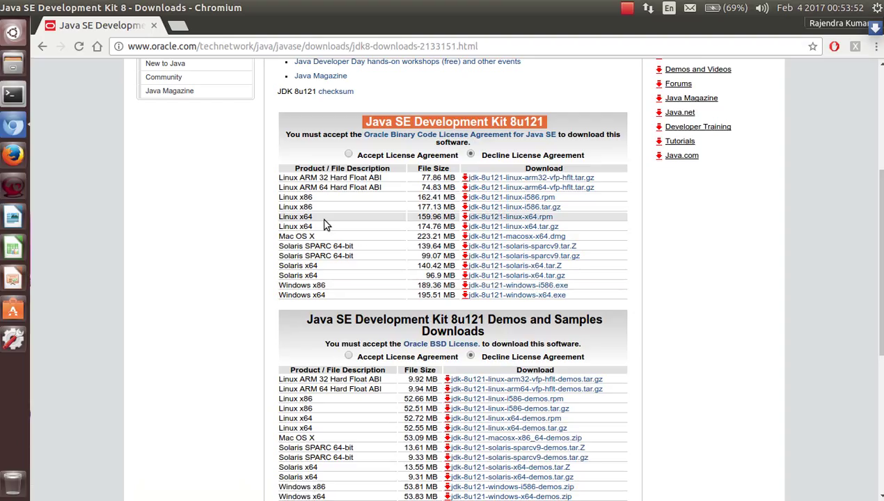
- Compare the two Linux x64 packages, rpm and tar.gz, and the tar.gz file size
triple_click(286, 229)
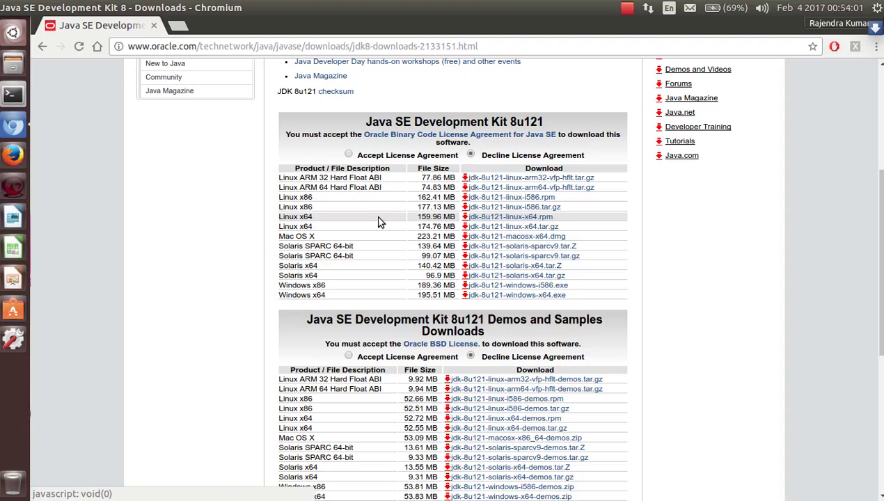
triple_click(299, 217)
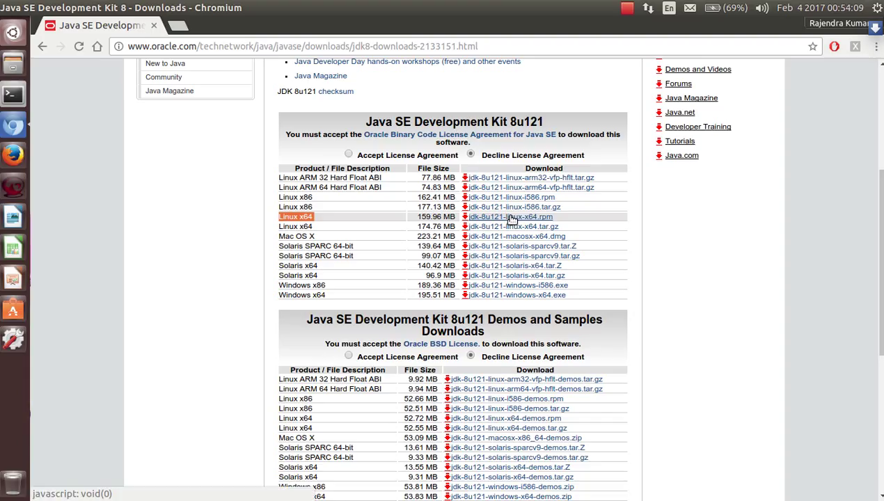
triple_click(354, 226)
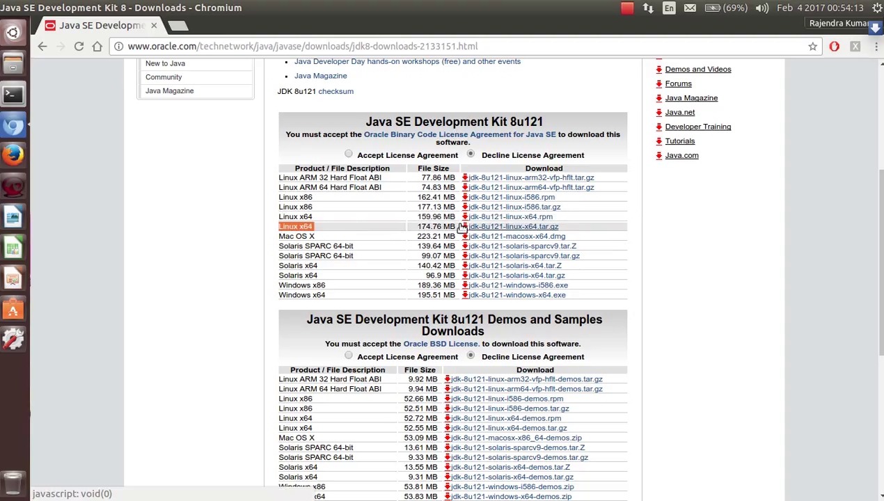
triple_click(429, 226)
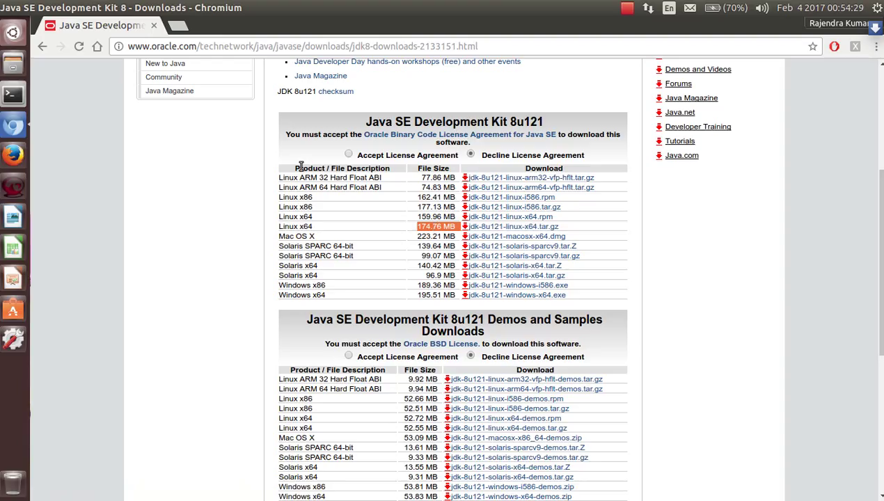
- Accept the license agreement for Java SE Development Kit 8u121 and close the browser
scroll(300, 165, "up", 2)
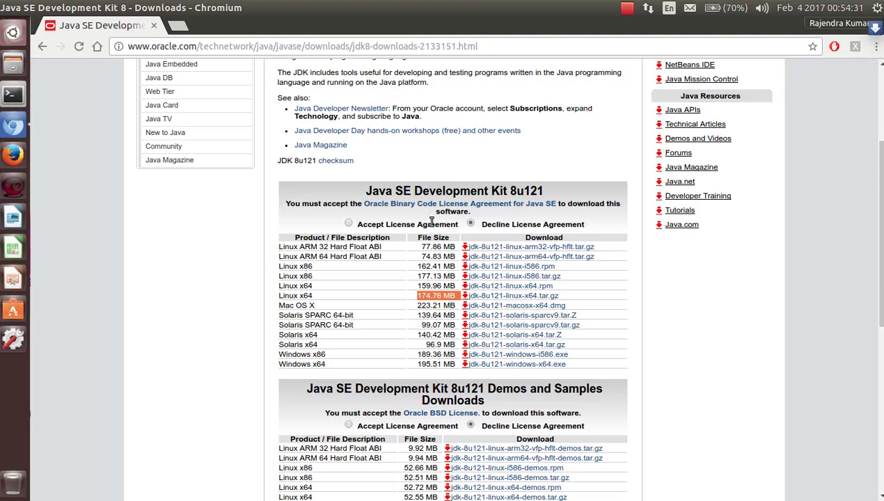
left_click(348, 224)
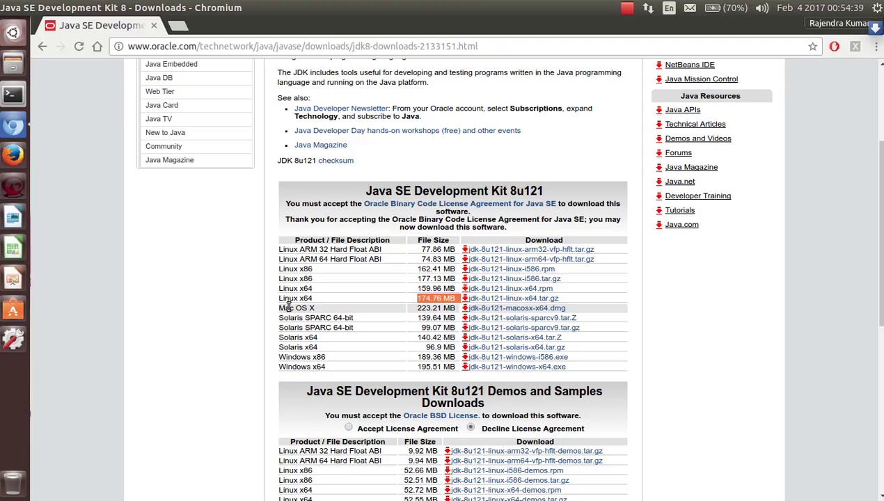
left_click(5, 7)
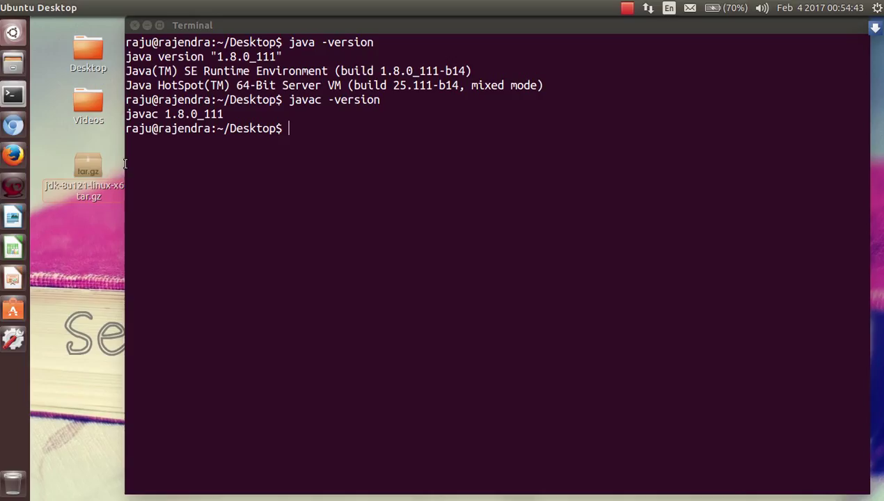
- Narrow the terminal window to uncover the jdk-8u121-linux-x64.tar.gz archive on the desktop
left_click_drag(125, 164, 163, 163)
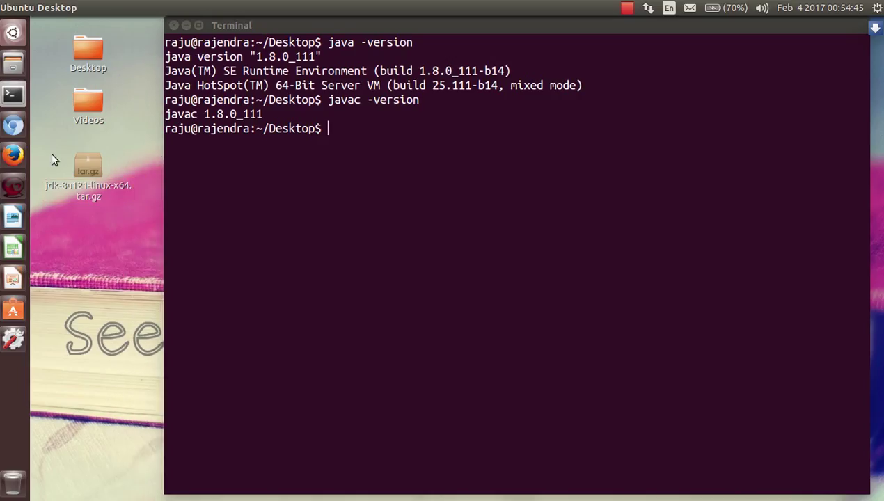
left_click_drag(50, 159, 129, 208)
left_click(100, 234)
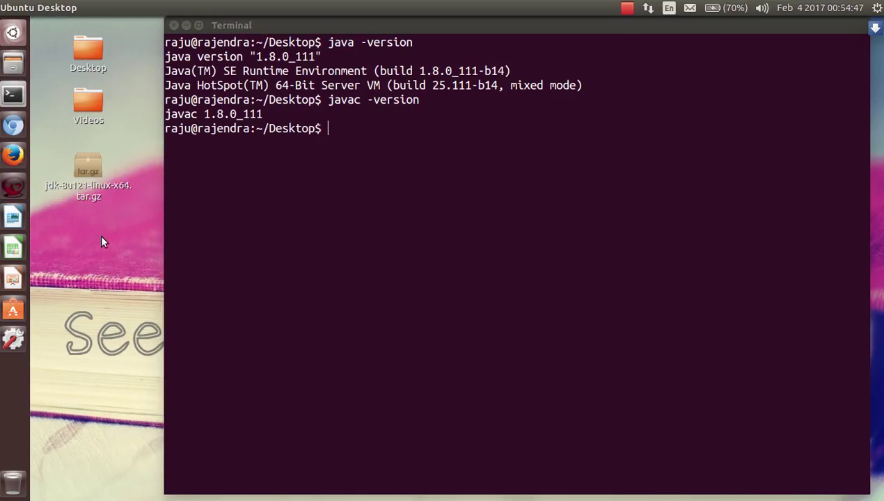
- Extract the JDK archive on the desktop with tar -xvf jdk-8u121-linux-x64.tar.gz
left_click(333, 192)
type("tar")
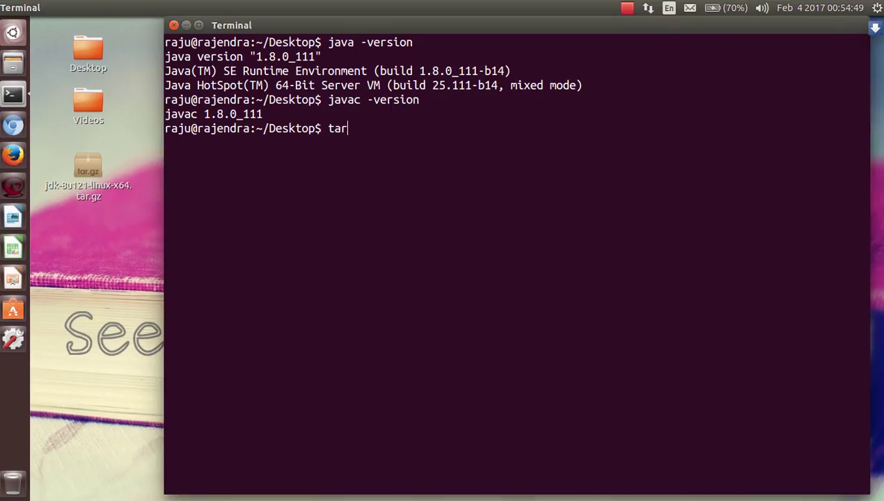
type("vf jdk")
key("Tab")
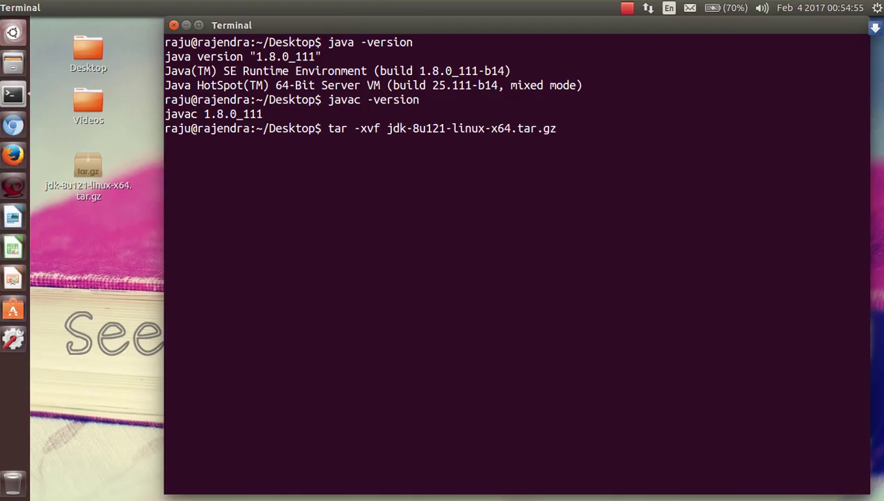
type("/")
key("BackSpace")
key("BackSpace")
key("BackSpace")
key("Return")
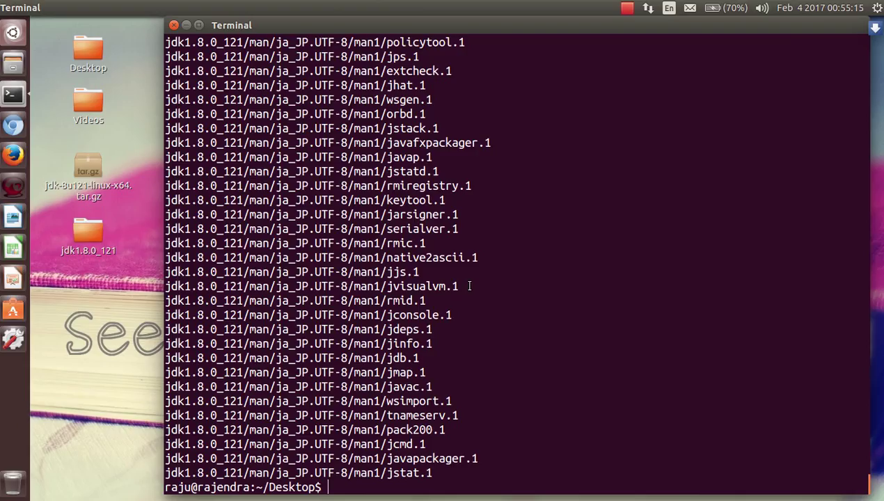
- Move the extracted jdk1.8.0_121 folder from the desktop to /opt/ with the mv command
type("mv jd")
key("BackSpace")
key("BackSpace")
type("jdk1")
key("Tab")
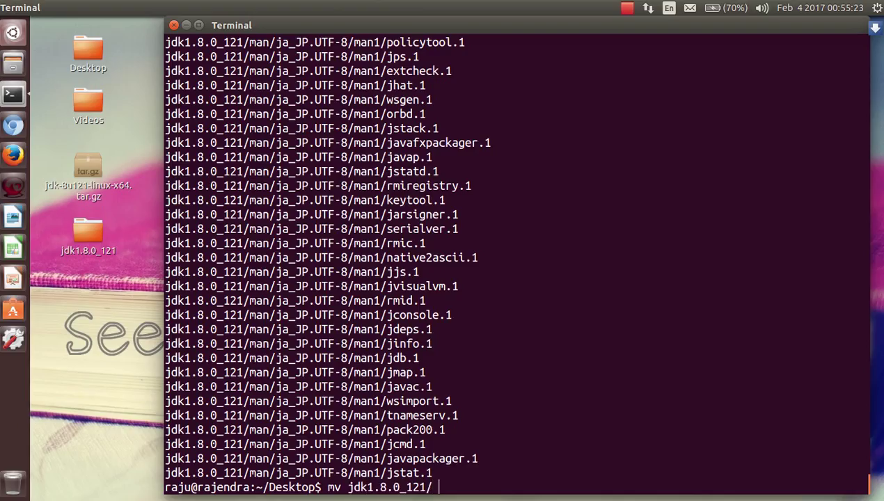
type("/opt/")
key("Return")
- Change to the /opt/ directory, list its contents and compare the jdk1.8.0_121 and jdk8 folders
type("cd /")
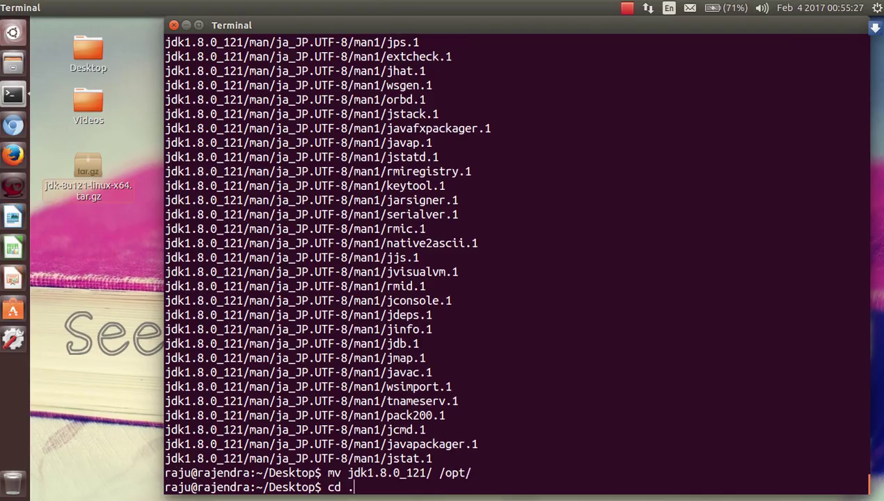
type("o")
key("Tab")
key("Return")
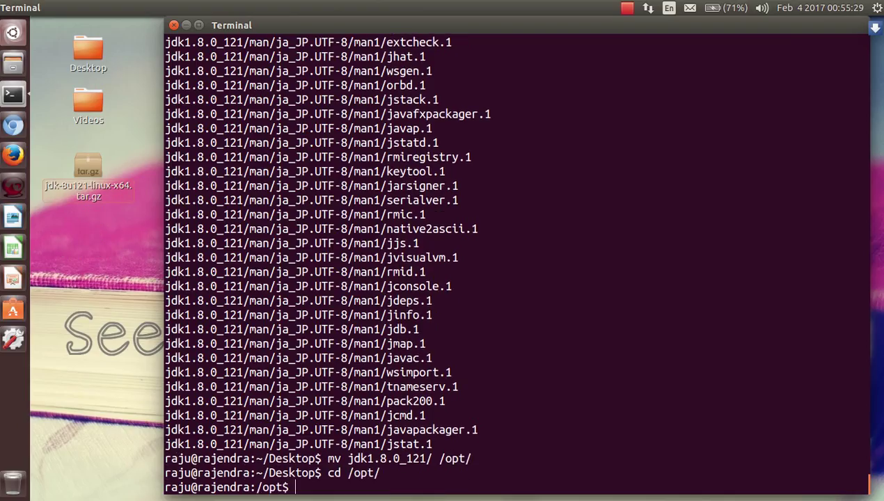
type("ls")
key("Return")
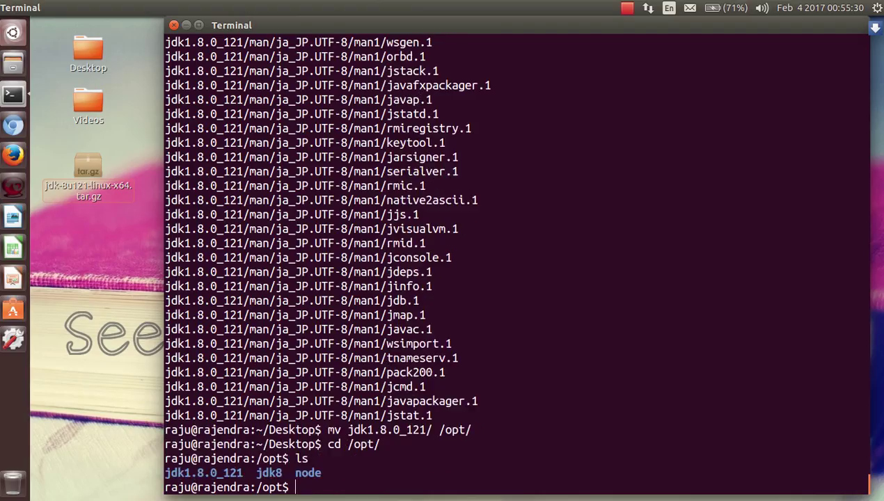
double_click(271, 472)
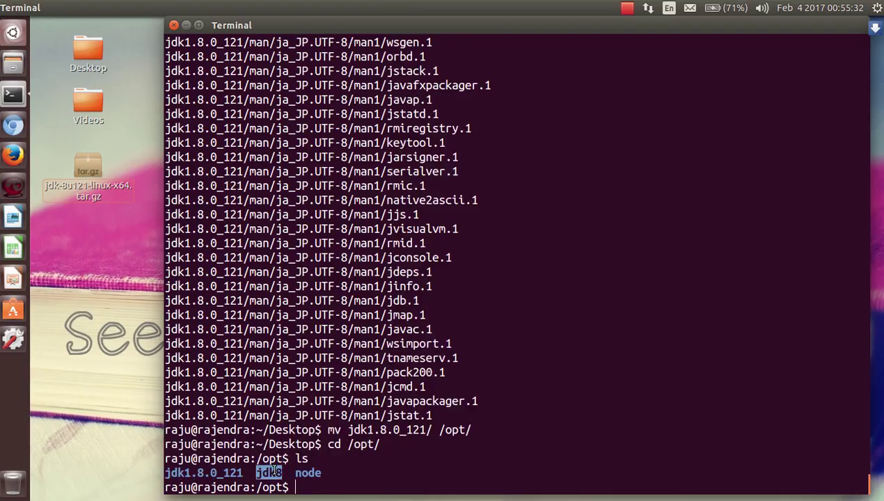
double_click(227, 473)
double_click(269, 472)
double_click(225, 473)
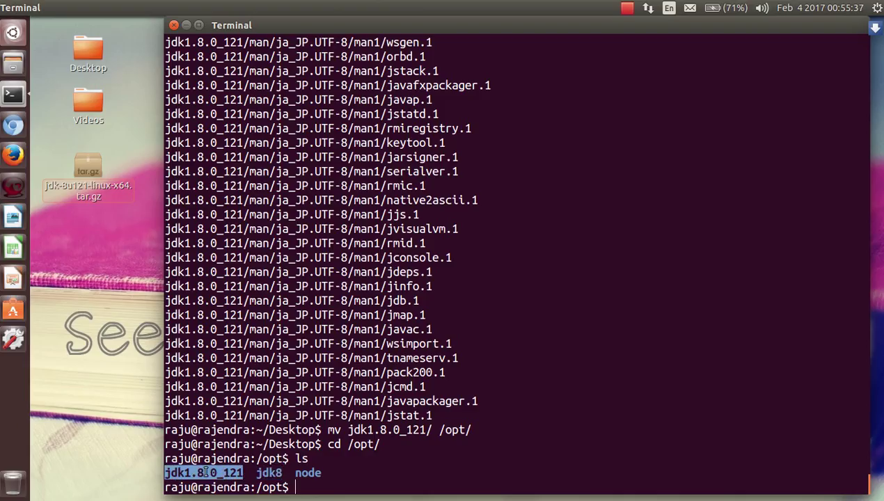
left_click(502, 416)
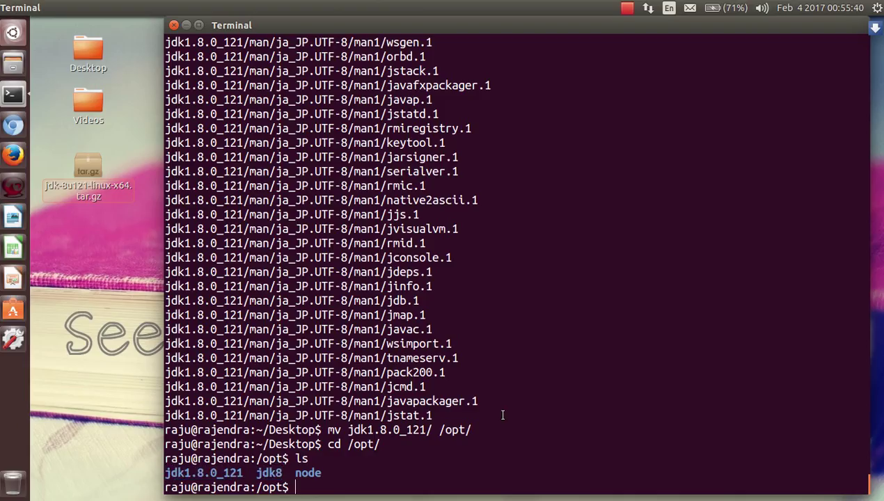
- Change into the jdk1.8.0_121 directory and list its contents
double_click(218, 471)
type("cd jdk")
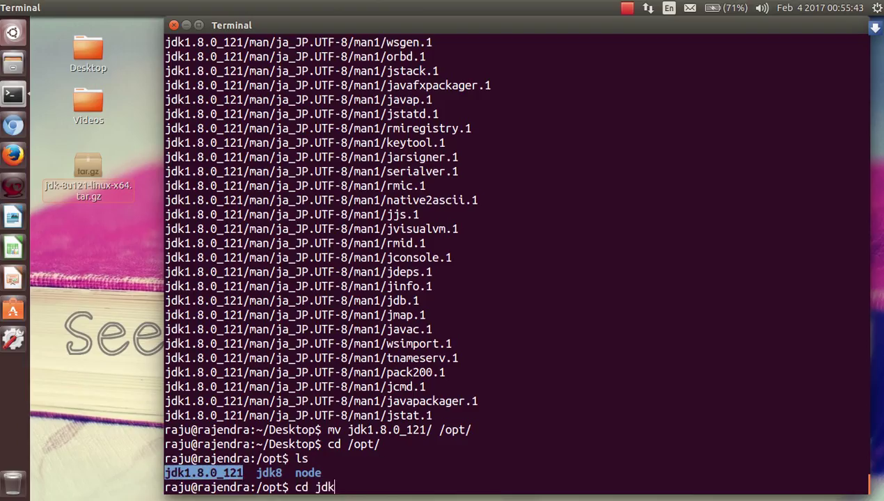
key("Return")
key("Up")
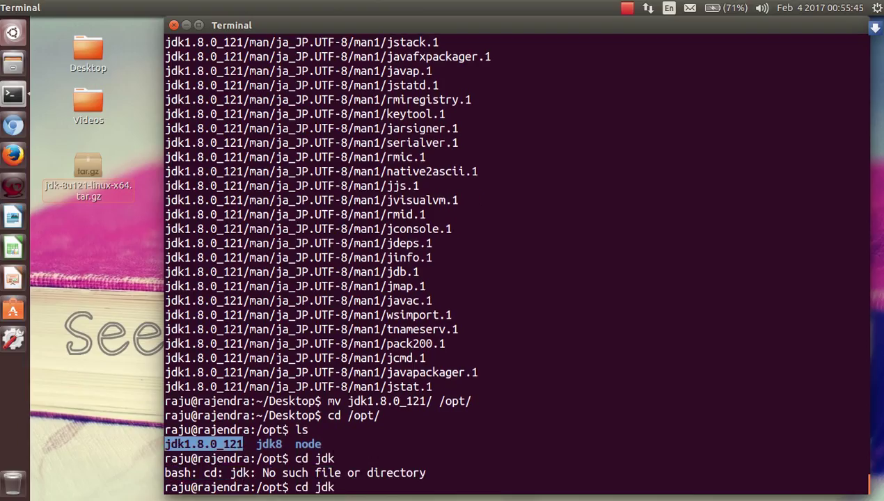
key("Tab")
key("Return")
type("ls")
key("Return")
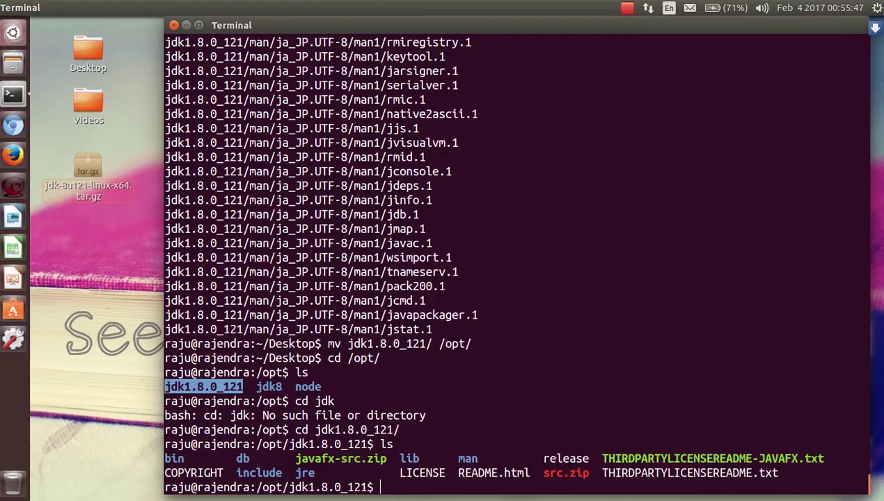
- Change into the JDK's bin directory and list the executables it contains
type("cd bin/")
key("Return")
type("ls")
key("Return")
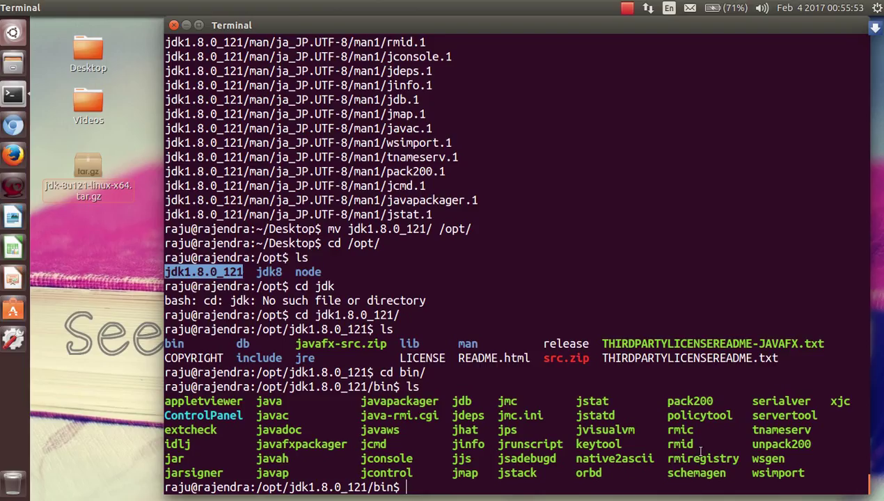
double_click(635, 458)
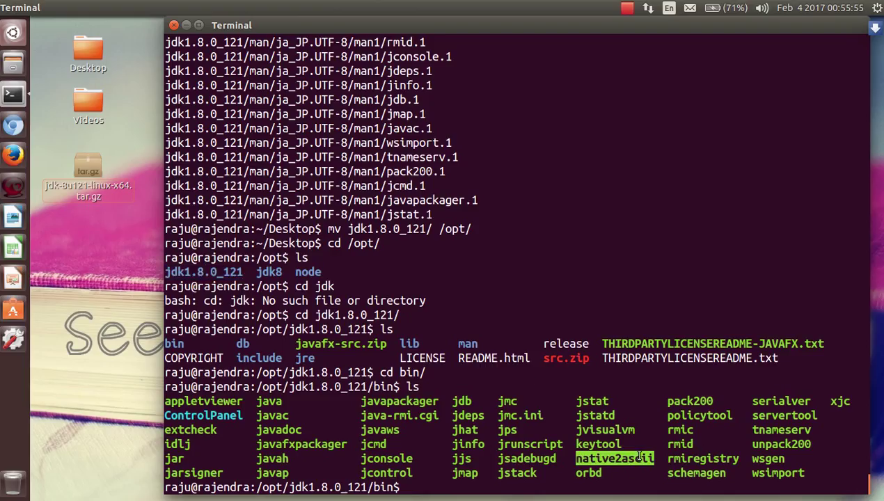
left_click(537, 382)
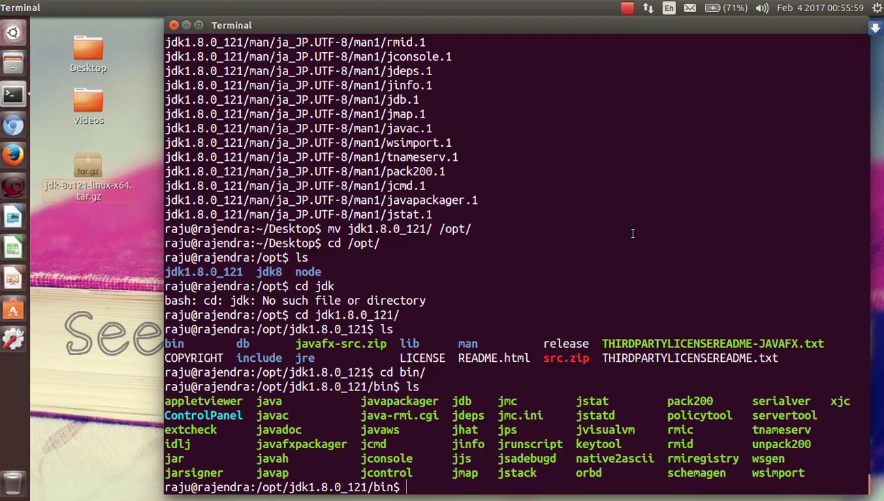
- Switch to the root user and register /opt/jdk1.8.0_121/bin/java with update-alternatives --install as java at /usr/bin/java, priority 10
type("sudo su")
key("Return")
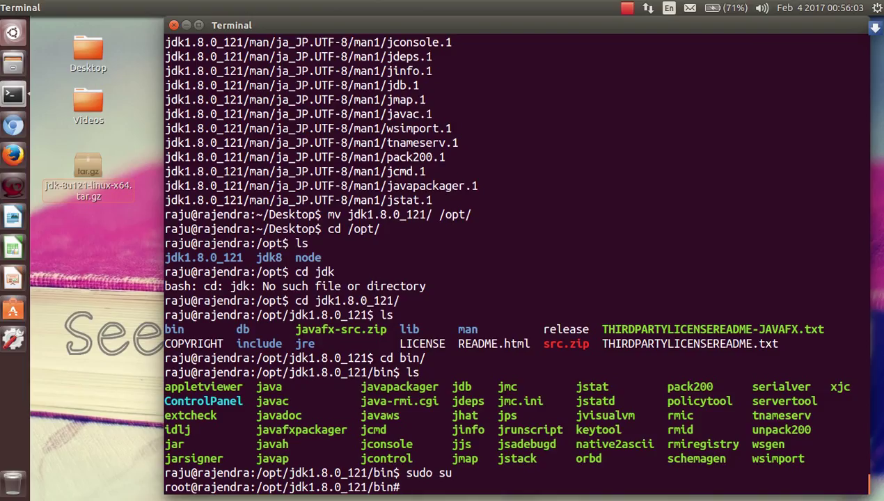
type("update-")
type("aal")
key("BackSpace")
key("BackSpace")
type("l")
key("Tab")
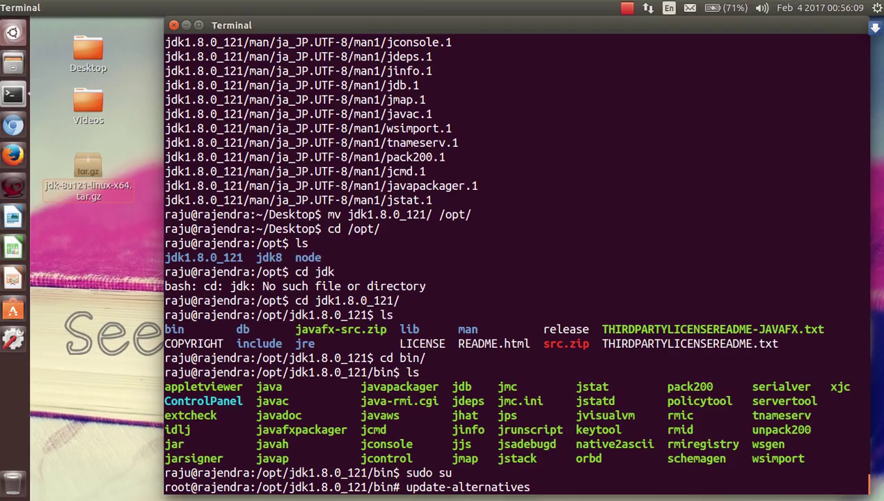
type("--install")
double_click(582, 32)
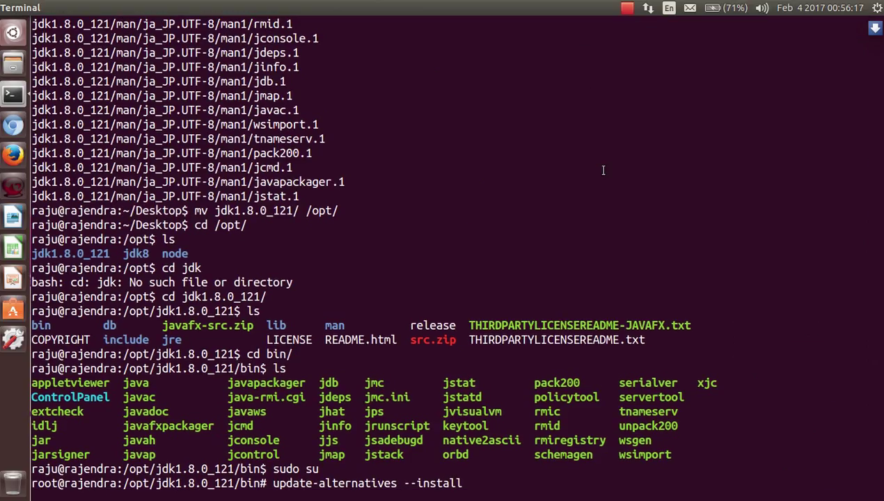
type("/usr/")
type("sh")
key("Tab")
key("BackSpace")
key("BackSpace")
key("BackSpace")
key("BackSpace")
key("BackSpace")
key("BackSpace")
type("bin/ja")
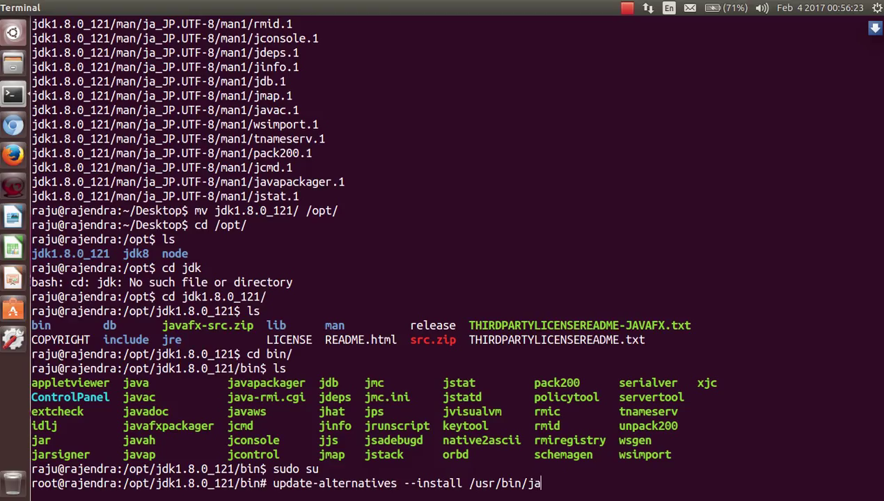
type("va java /opt/")
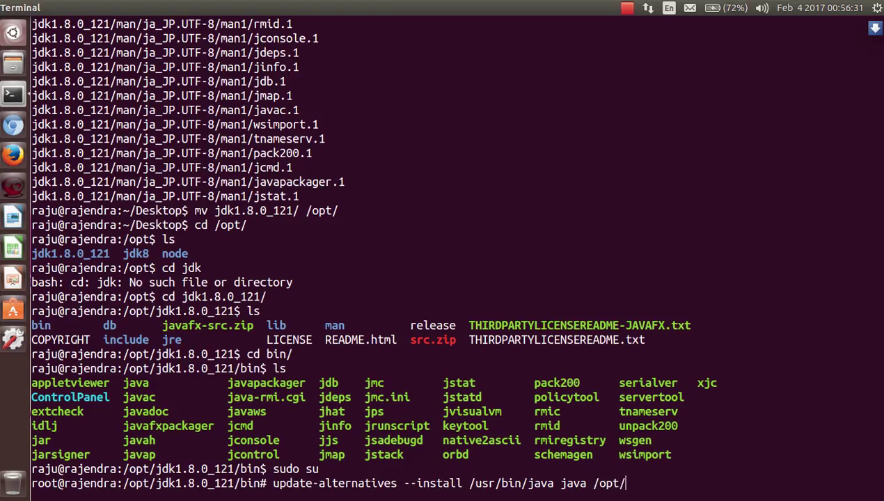
type("jdk1")
key("Tab")
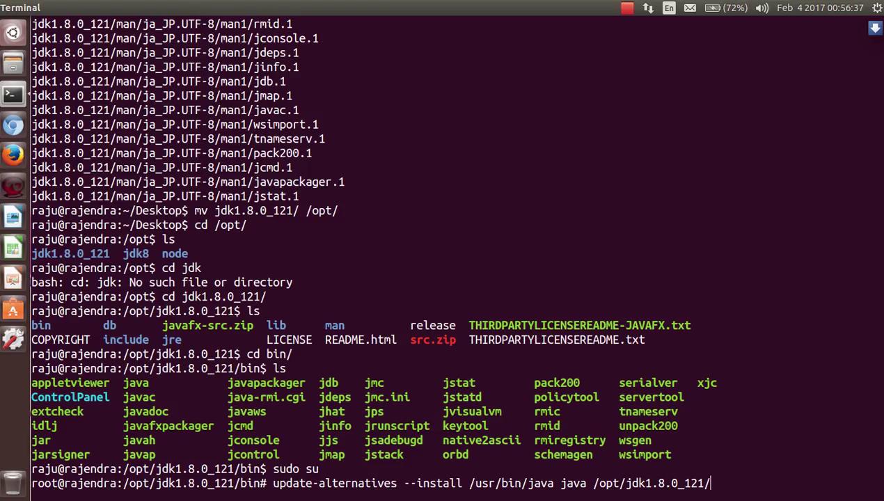
type("bin/java")
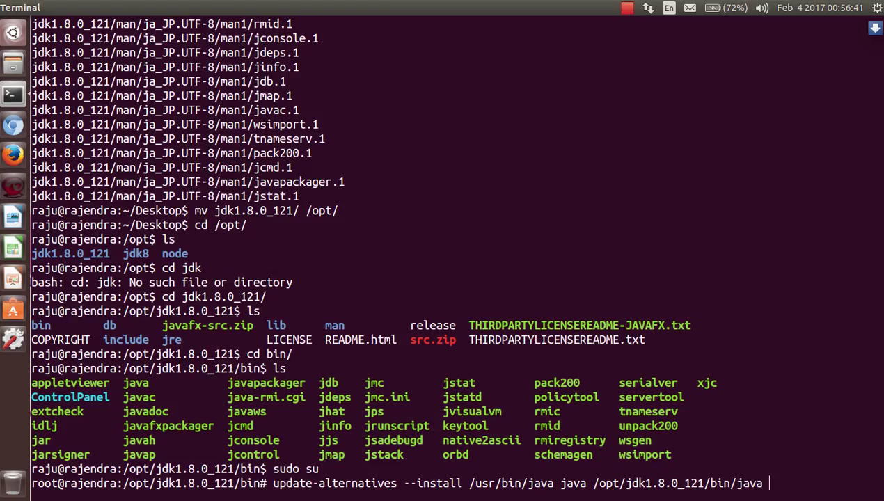
type(" 10")
key("Return")
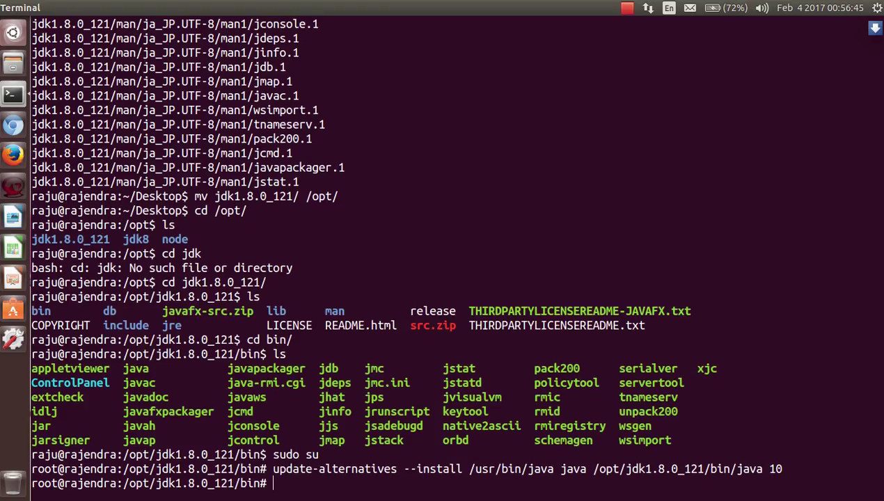
- Register /opt/jdk1.8.0_121/bin/javac with update-alternatives --install as javac at /usr/bin/javac, priority 10, by adapting the java command
key("Up")
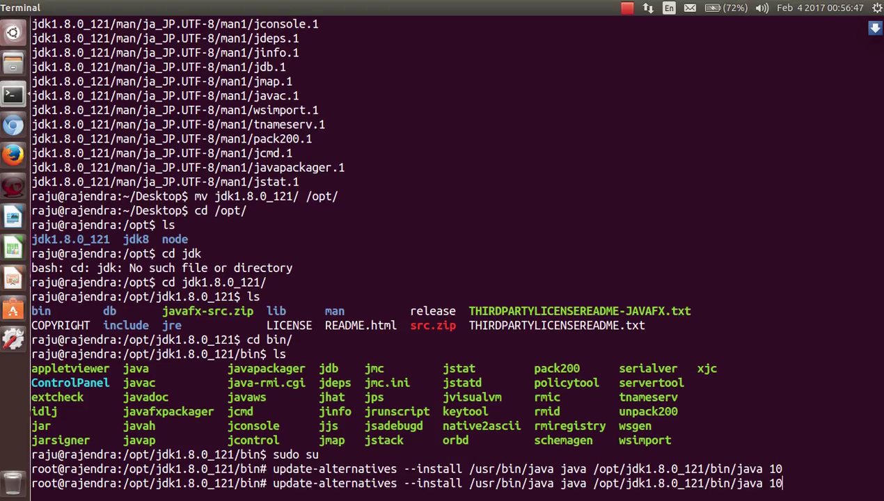
key("Left")
key("Left")
key("Left")
key("Left")
key("Left")
key("Left")
key("Left")
key("Left")
key("Left")
key("Left")
key("Left")
key("Left")
key("Left")
key("Left")
key("Left")
key("Left")
type("c")
key("Right")
key("Right")
key("Right")
key("Right")
key("Right")
type("c")
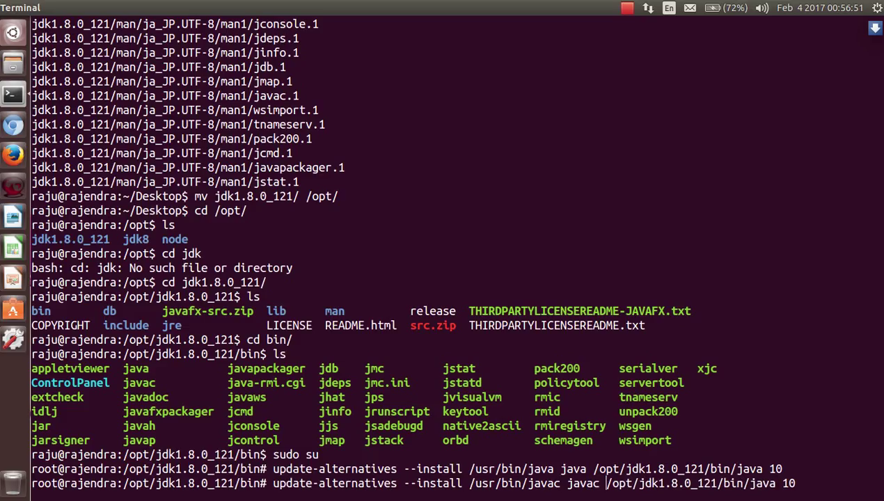
key("Right")
key("Right")
key("Right")
key("Right")
key("Right")
key("Right")
key("Right")
key("Right")
key("Right")
key("Right")
key("Right")
key("Right")
key("Right")
key("Right")
key("Right")
key("Right")
key("Right")
key("Right")
key("Right")
key("Right")
key("Right")
type("c")
key("Return")
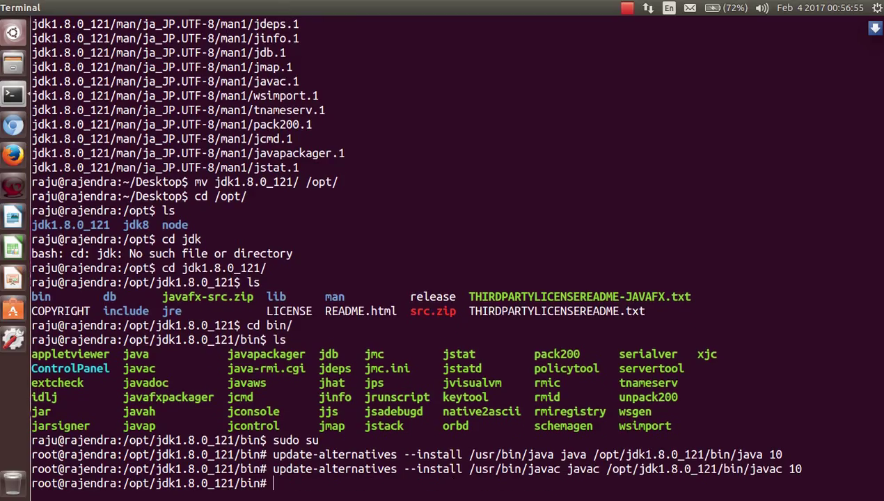
- Register /opt/jdk1.8.0_121/bin/javaws with update-alternatives --install as javaws at /usr/bin/javaws, priority 10, by adapting the javac command
key("Up")
key("ctrl+Left")
key("ctrl+Left")
key("ctrl+Left")
key("ctrl+Left")
key("ctrl+Left")
key("ctrl+Left")
key("ctrl+Left")
key("ctrl+Left")
key("ctrl+Left")
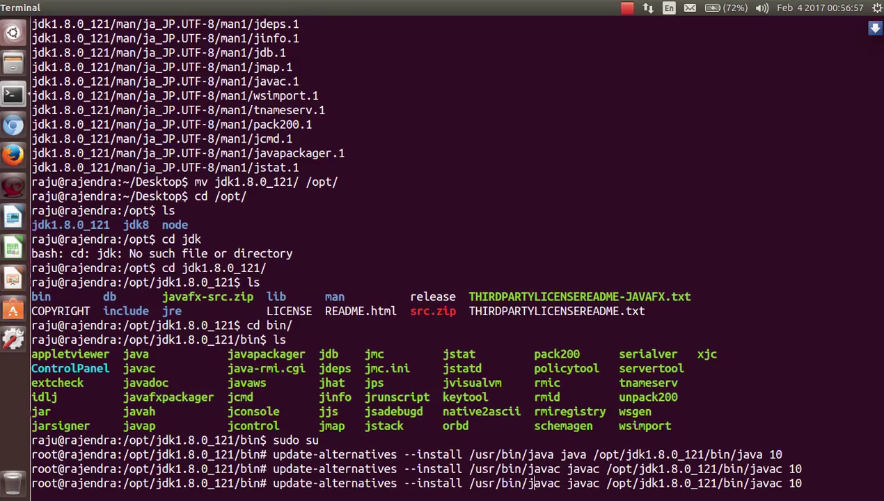
key("Right")
key("Right")
key("Right")
key("Right")
key("Right")
key("BackSpace")
type("ws")
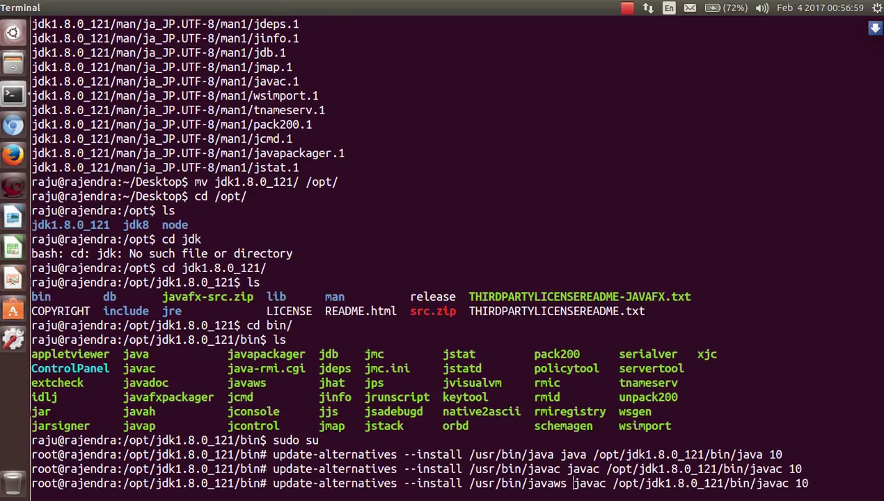
key("Right")
key("Right")
key("Right")
key("Right")
key("Right")
key("Delete")
type("ws")
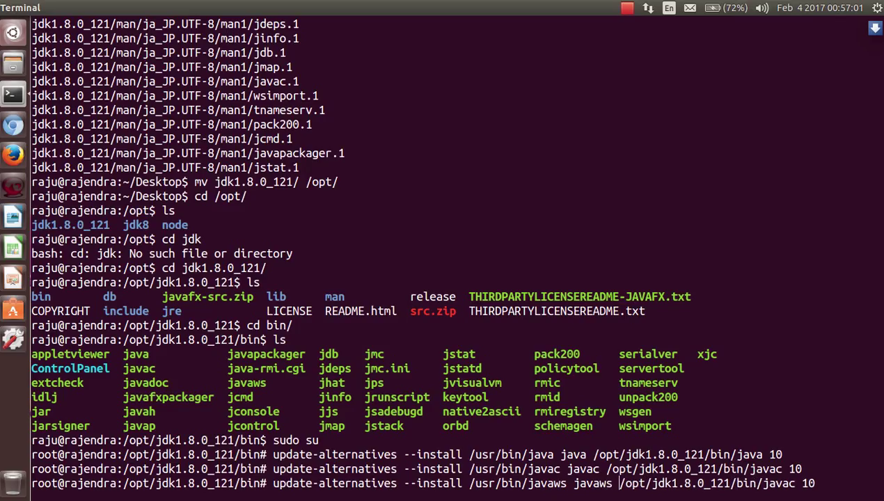
key("Right")
key("Right")
key("Right")
key("Right")
key("Right")
key("Right")
key("Right")
key("Right")
key("Right")
key("Right")
key("Right")
key("Right")
key("Right")
key("Right")
key("Right")
key("Right")
key("Right")
key("Right")
key("Right")
key("Right")
key("Right")
key("Right")
key("Right")
key("Right")
key("Right")
key("Delete")
type("ws")
key("Return")
- Register /opt/jdk1.8.0_121/bin/javap with update-alternatives --install as javap at /usr/bin/javap, priority 10, by adapting the javaws command
key("Up")
key("Left")
key("Left")
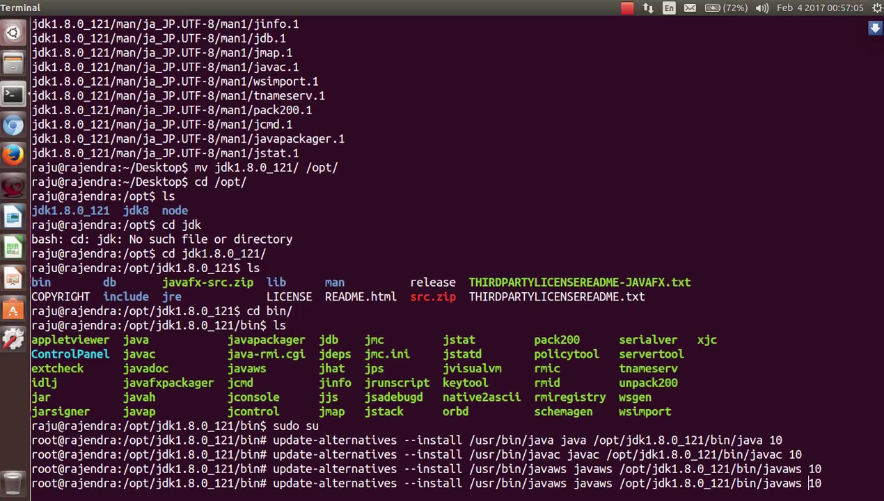
key("BackSpace")
key("BackSpace")
type("p")
key("Left")
key("Left")
key("Left")
key("BackSpace")
key("BackSpace")
key("BackSpace")
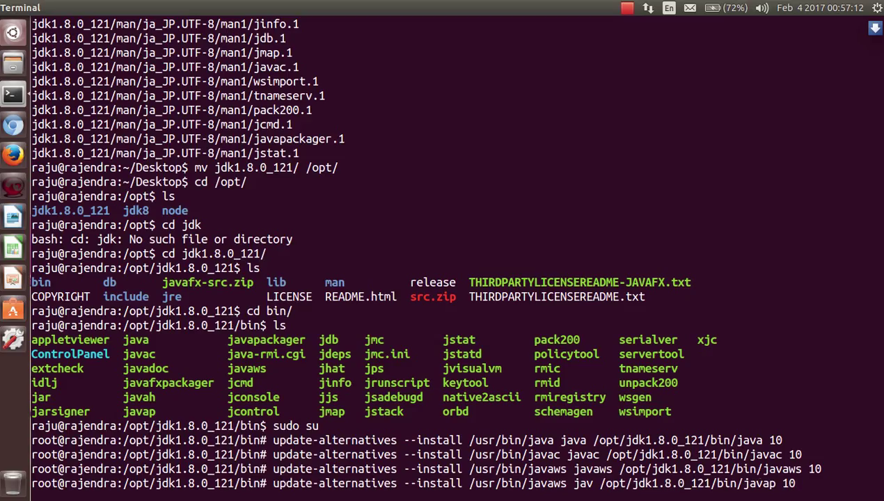
type("ap")
key("Left")
key("Left")
key("Left")
key("Left")
key("Left")
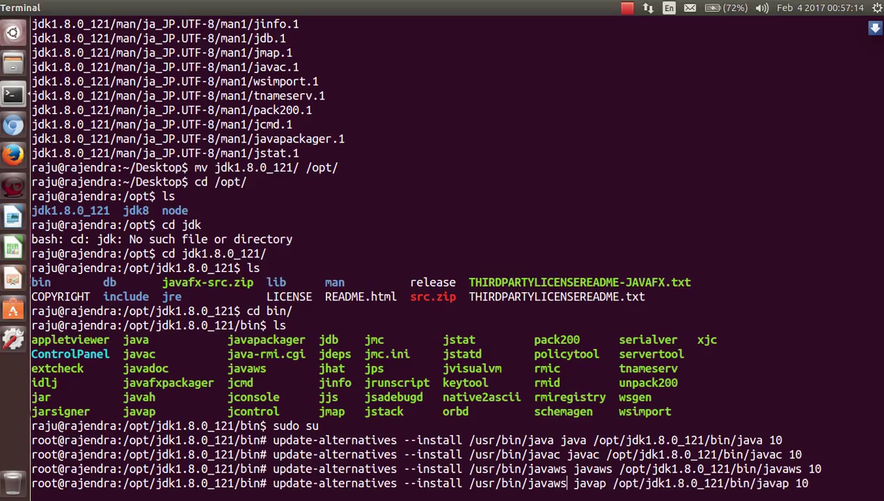
key("BackSpace")
key("BackSpace")
type("p")
key("Return")
- Register /opt/jdk1.8.0_121/bin/javah with update-alternatives --install as javah at /usr/bin/javah, priority 10, by adapting the javap command
key("Up")
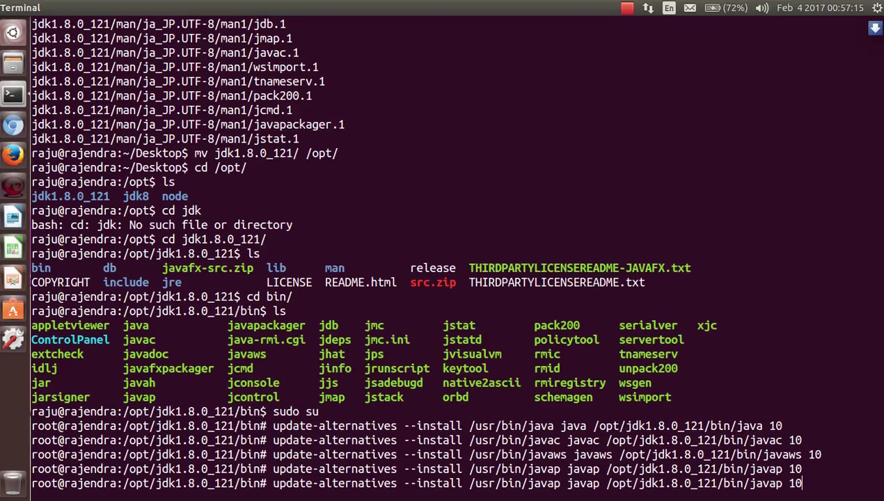
key("Left")
key("Left")
key("Left")
key("BackSpace")
type("h")
key("Left")
key("Left")
key("Left")
key("Left")
key("Left")
key("Left")
key("Left")
key("Left")
key("Left")
key("BackSpace")
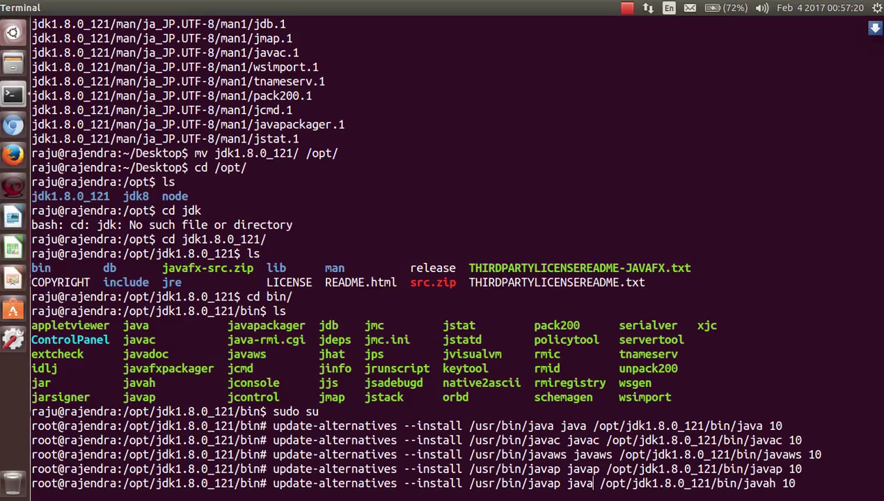
type("h")
key("Left")
key("Left")
key("Left")
key("Left")
key("Left")
key("Left")
key("BackSpace")
type("h")
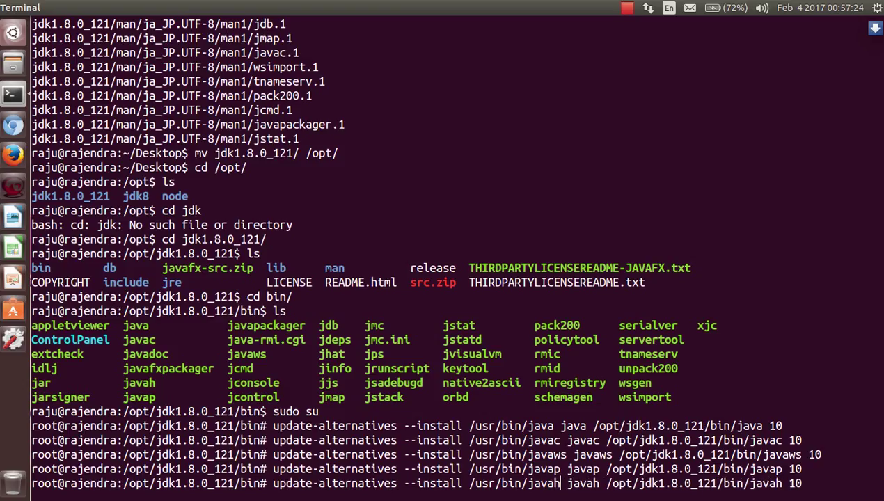
key("Return")
- Register /opt/jdk1.8.0_121/bin/javadoc with update-alternatives --install as javadoc at /usr/bin/javadoc, priority 10, by adapting the javah command
key("Up")
key("Left")
key("Left")
key("Left")
key("Left")
key("Left")
key("Left")
key("Left")
key("Left")
key("Left")
key("Left")
key("Left")
key("Left")
key("Left")
key("Left")
key("Left")
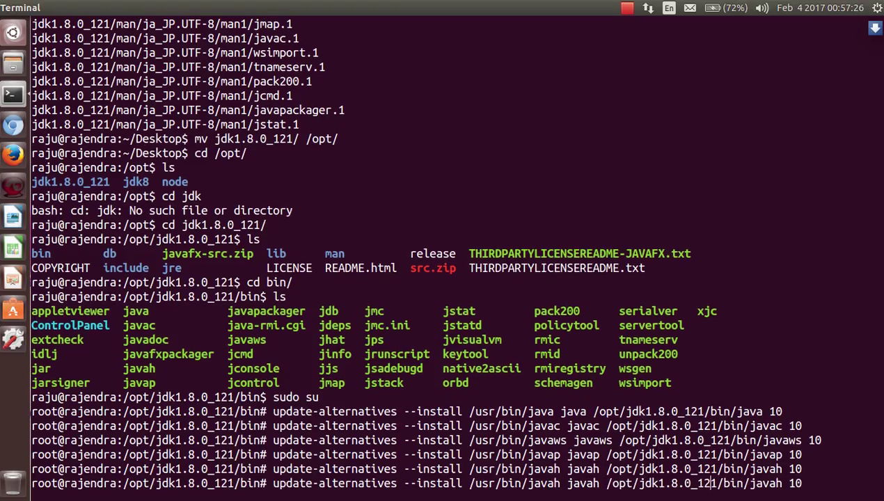
key("Left")
key("Left")
key("Left")
key("Left")
key("Left")
key("Left")
key("Left")
key("Left")
key("Left")
key("Left")
key("Left")
key("Left")
key("Left")
key("Left")
key("Left")
key("Left")
key("Left")
key("Left")
key("Left")
key("Left")
key("BackSpace")
type("doc")
key("Right")
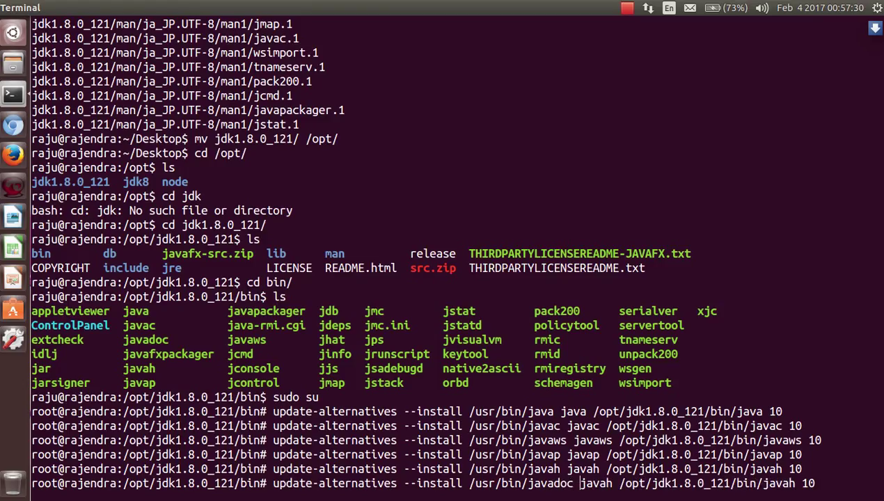
key("BackSpace")
type("doc")
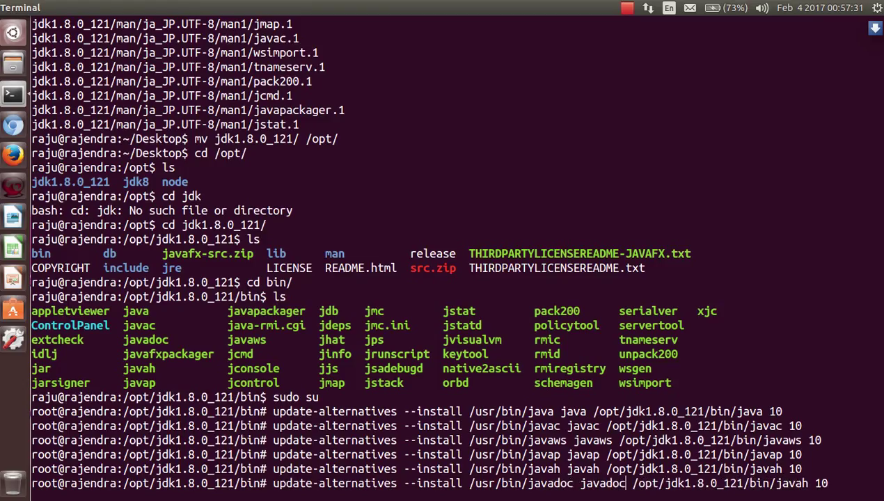
key("Right")
key("Right")
key("Right")
key("Right")
key("Right")
key("Right")
key("Right")
key("Right")
key("Right")
key("Right")
key("Right")
key("Right")
key("Right")
key("Right")
key("Right")
key("Right")
key("Right")
key("Right")
key("Right")
key("Right")
key("Right")
key("BackSpace")
type("doc")
key("Return")
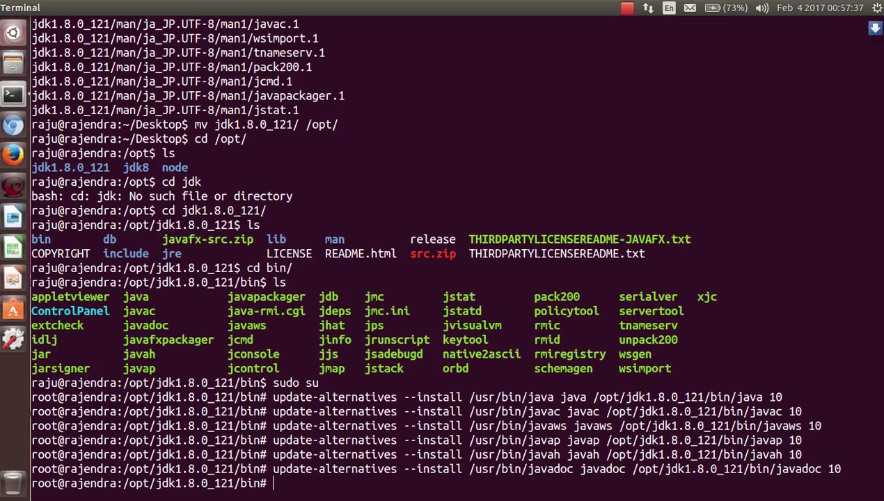
- Clear the terminal, exit the root session and close the terminal
type("clear")
key("Return")
type("e")
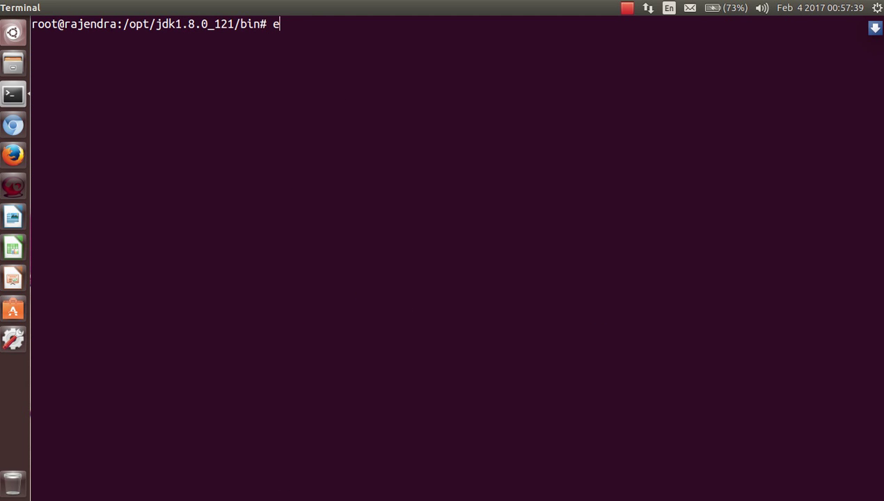
type("xit")
key("Return")
type("exit")
key("Return")
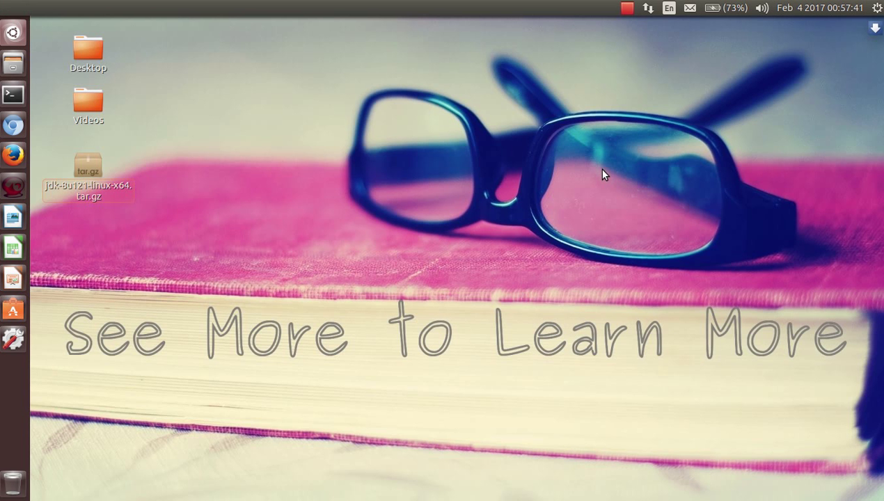
- Open a new maximized terminal and check the active Java version and build with java -version
key("ctrl+alt+t")
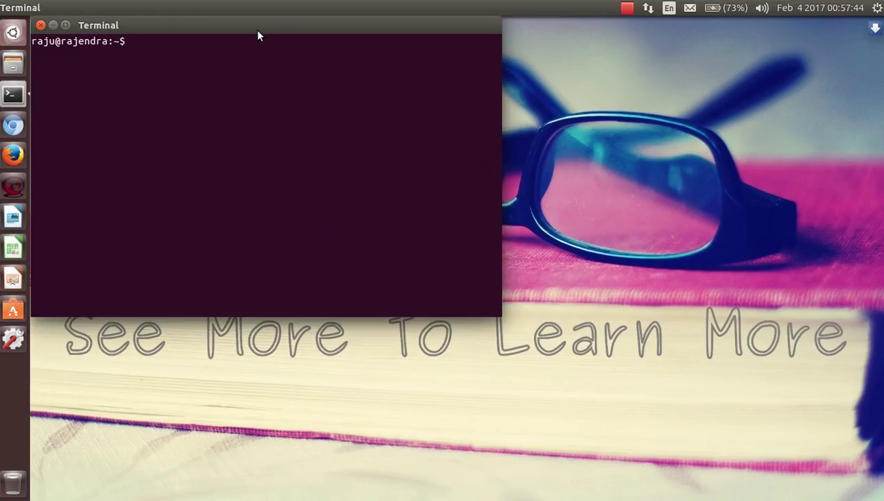
double_click(258, 34)
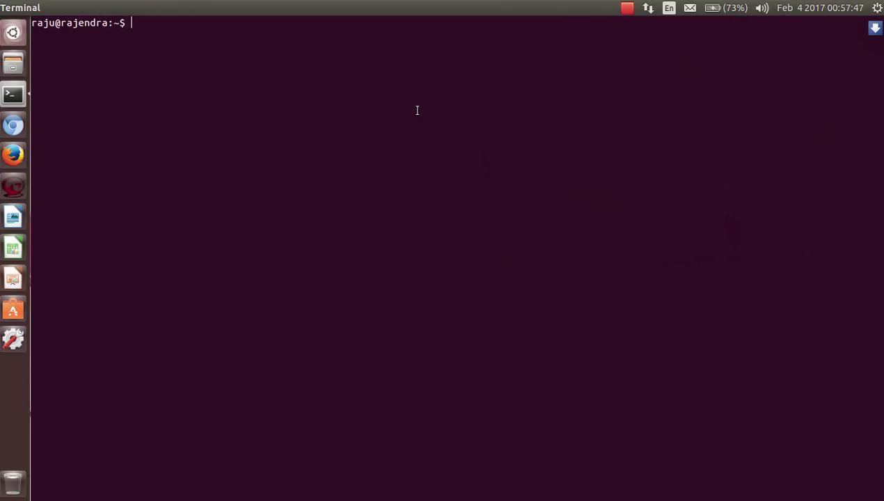
type("java -version")
key("Return")
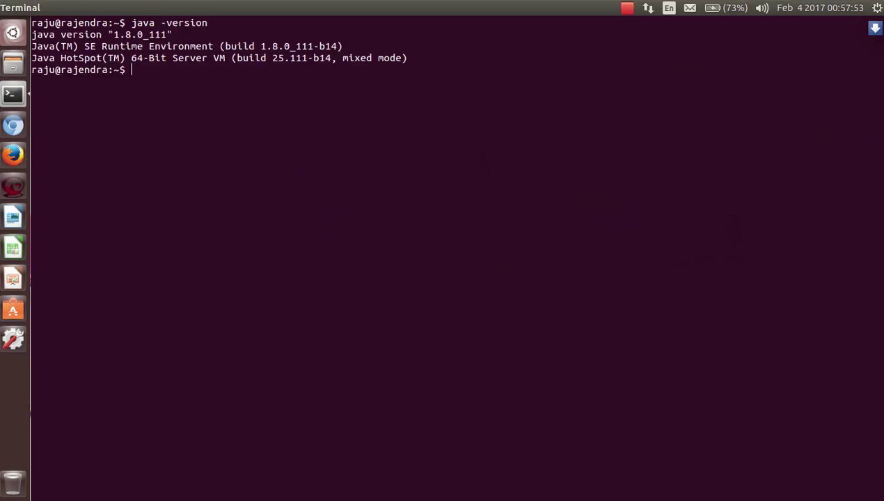
left_click_drag(241, 46, 336, 46)
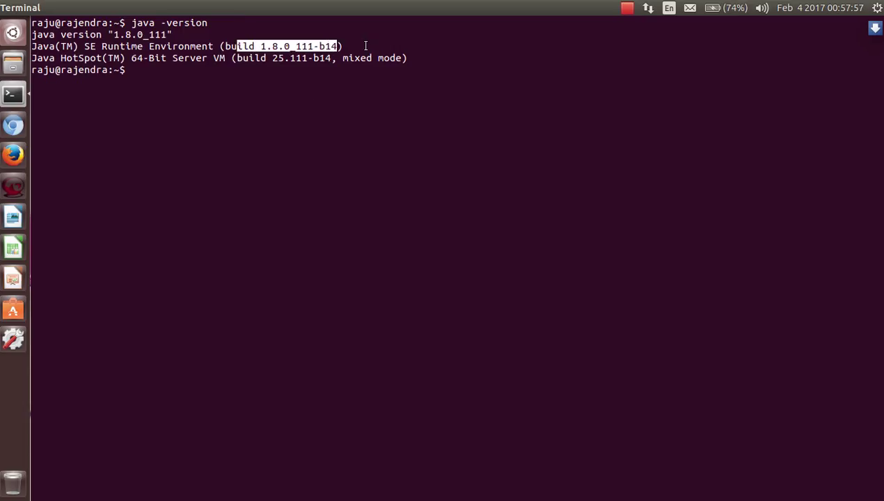
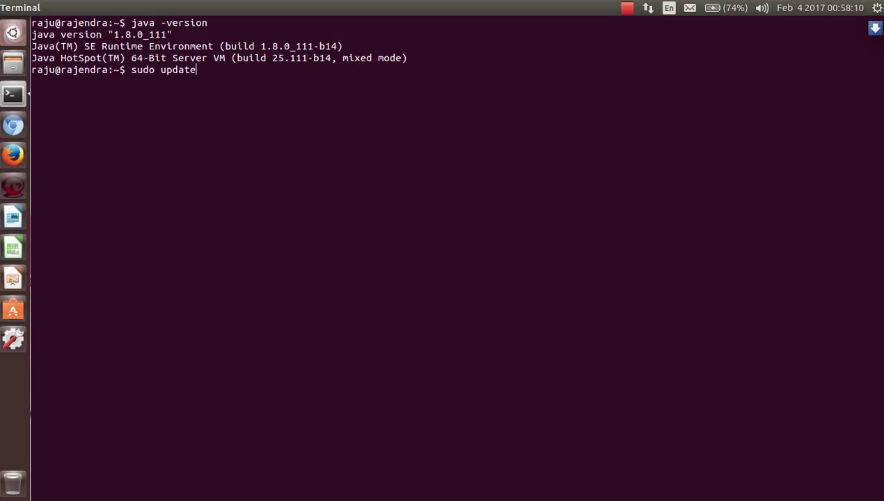
- Run sudo update-alternatives --config java and enter the sudo password to list the registered java alternatives
type("-alternatives --con")
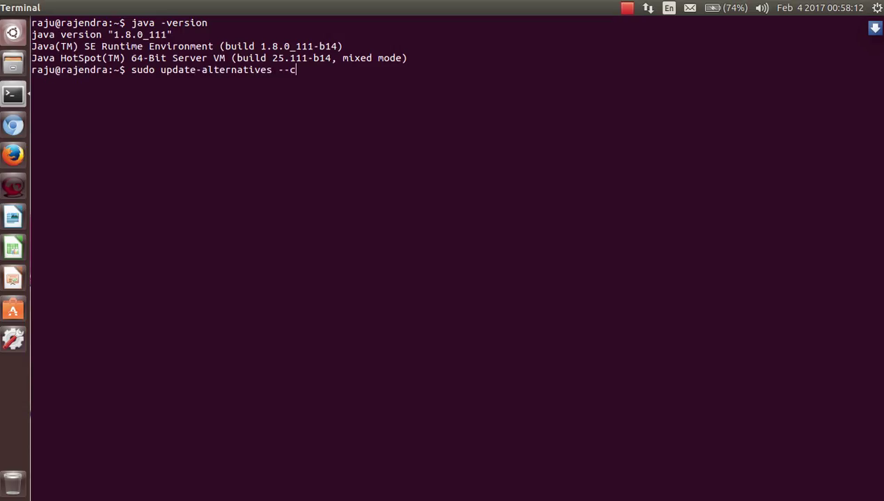
key("BackSpace")
type("onfig ja")
key("Tab")
key("Tab")
type("va")
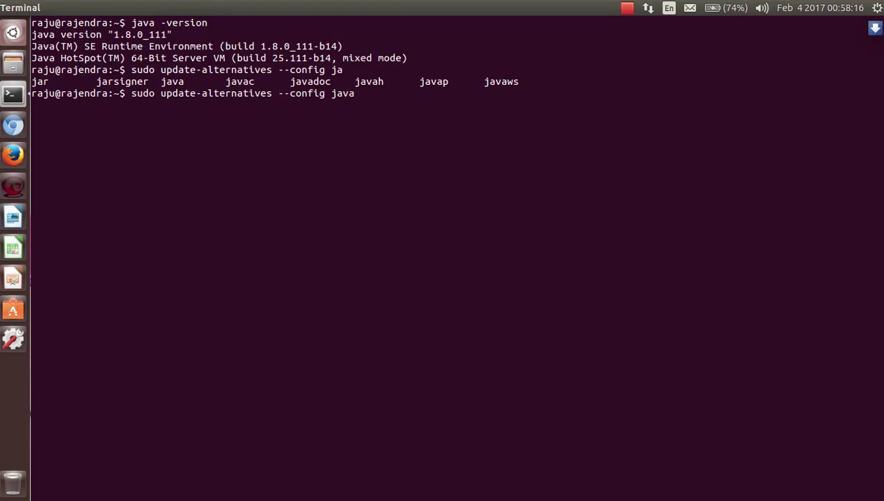
key("Return")
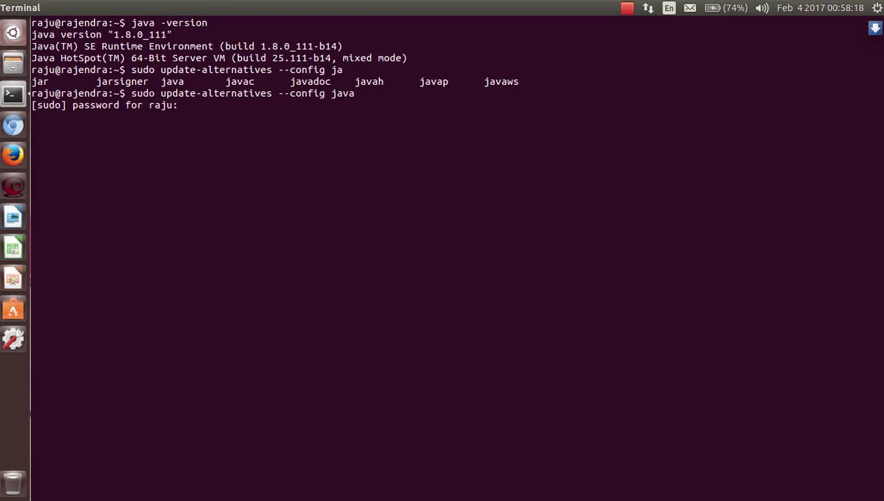
key("Return")
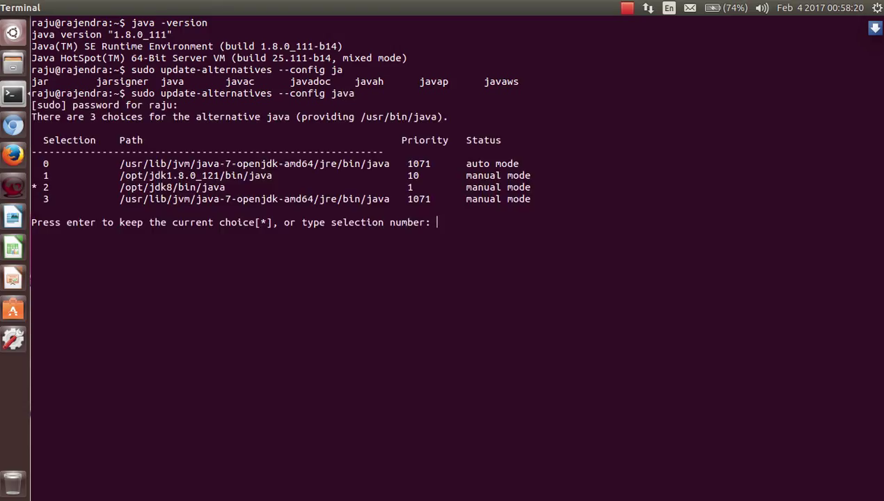
- Choose selection 1, /opt/jdk1.8.0_121/bin/java, as the default java alternative
double_click(194, 175)
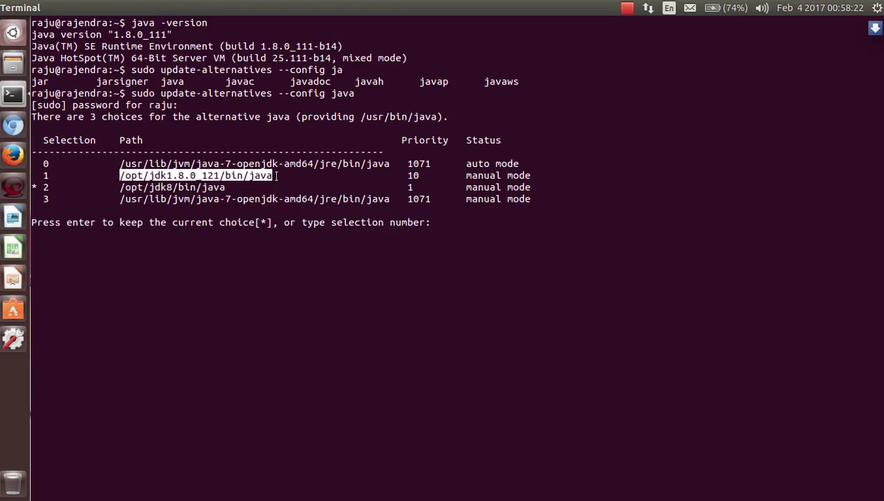
left_click(420, 175)
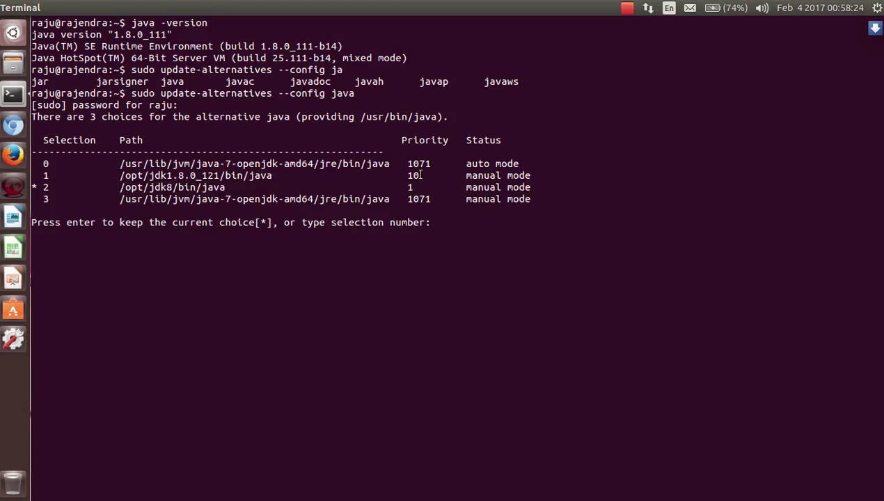
type("1")
key("Return")
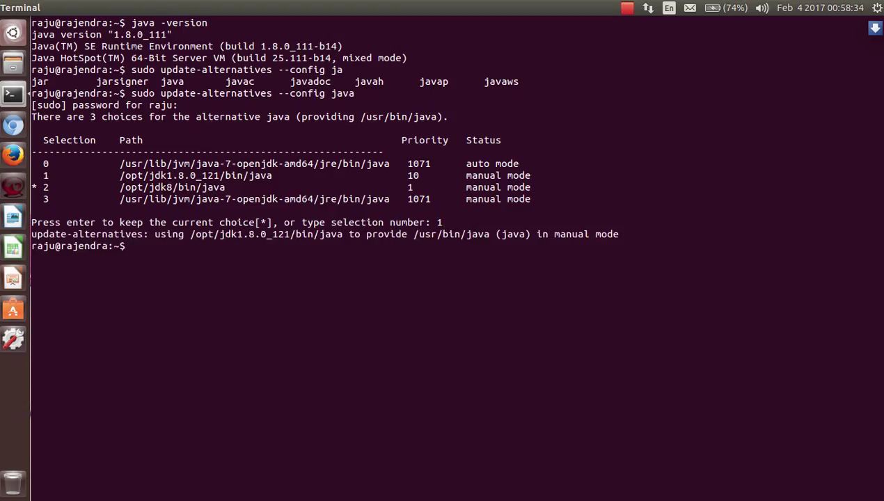
- Run java -version and examine the reported Java version and runtime build
type("java -version")
key("Return")
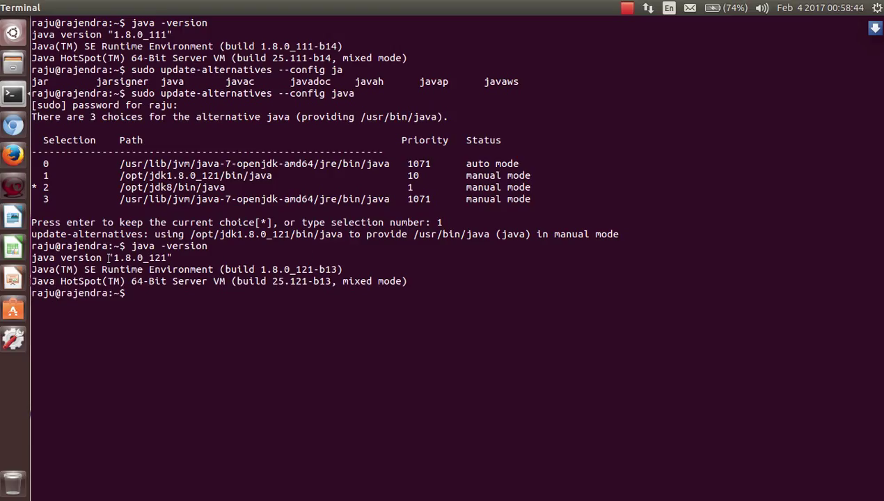
left_click_drag(108, 258, 173, 257)
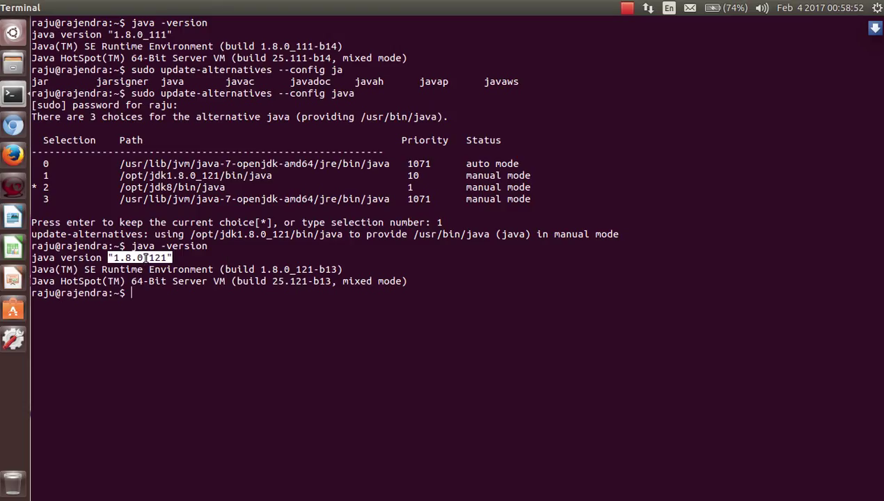
left_click_drag(261, 270, 319, 269)
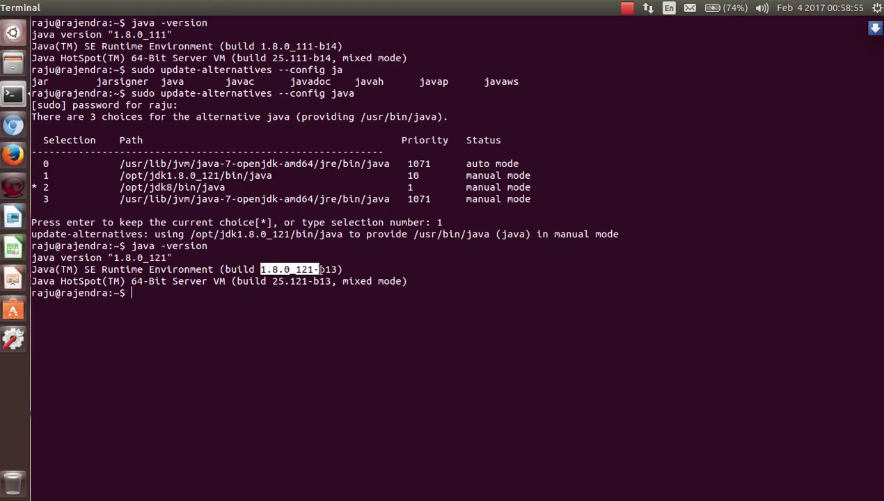
left_click(428, 264)
- Run sudo update-alternatives --config javac and choose selection 1, /opt/jdk1.8.0_121/bin/javac
key("Up")
key("Up")
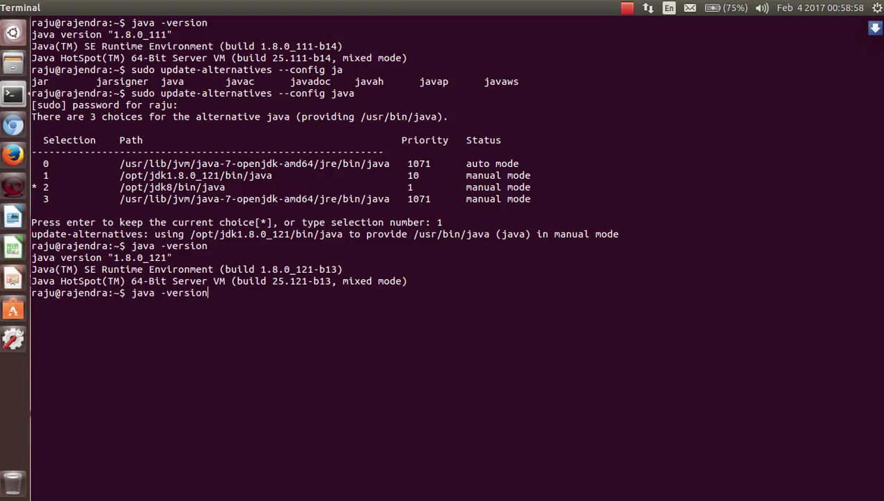
type("config javac")
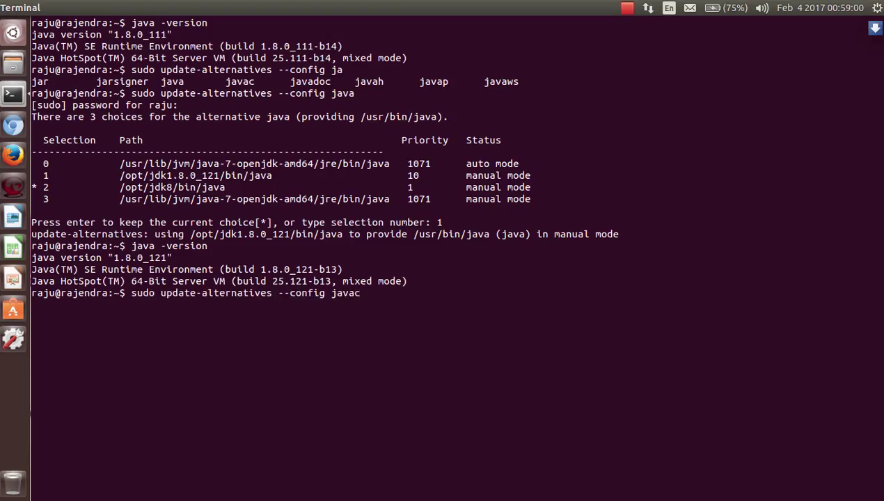
key("Return")
type("1")
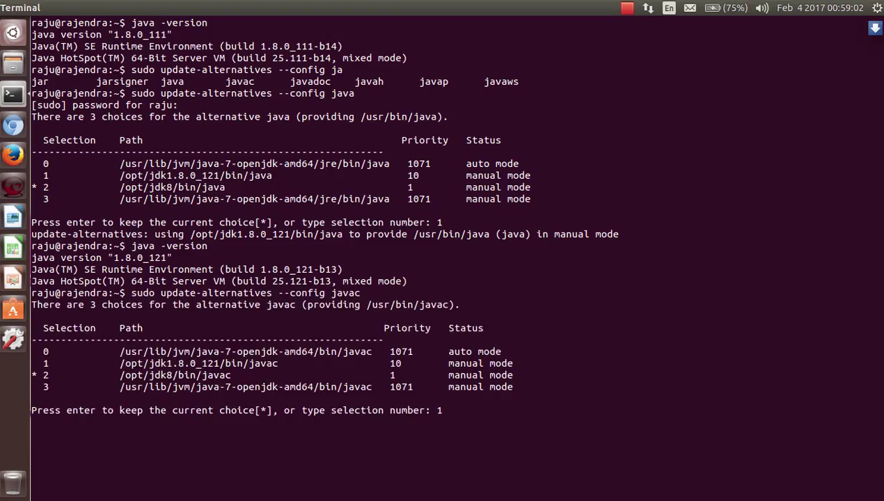
key("Return")
- Run sudo update-alternatives --config javah and choose selection 1, /opt/jdk1.8.0_121/bin/javah
key("Up")
key("BackSpace")
type("h")
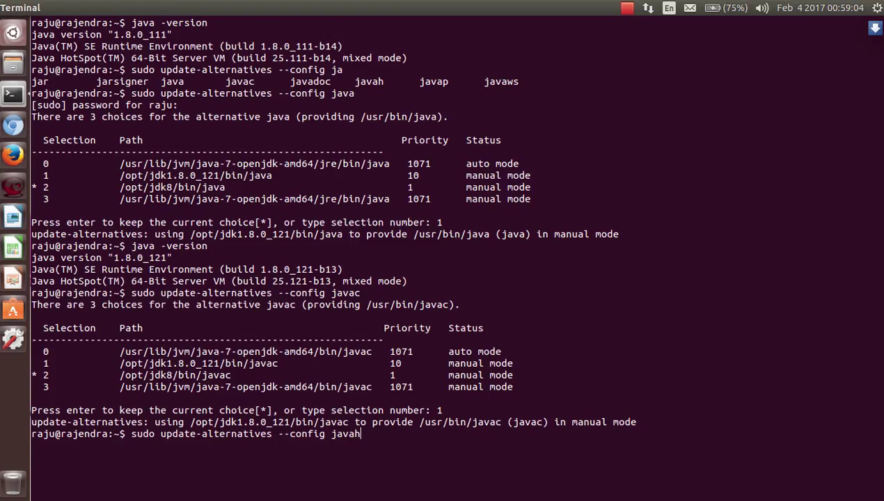
key("Return")
type("1")
key("Return")
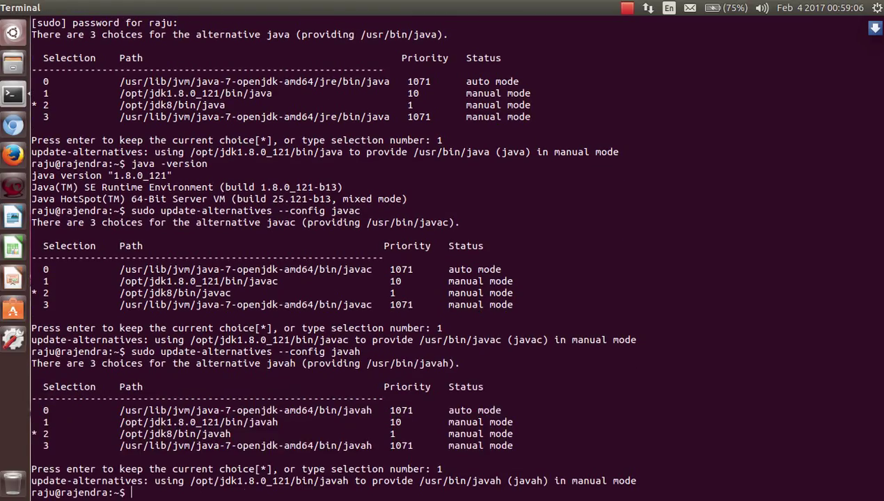
- Run sudo update-alternatives --config javaws and choose selection 1, /opt/jdk1.8.0_121/bin/javaws
key("Up")
key("BackSpace")
type("ws")
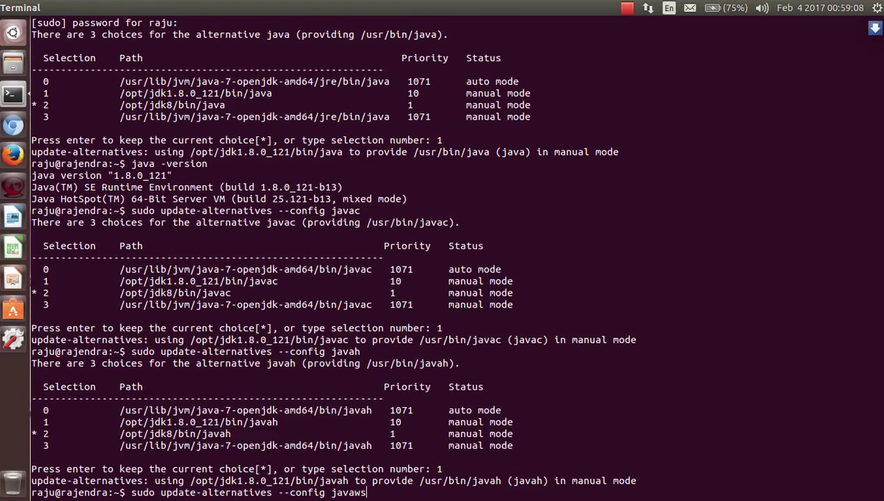
key("Return")
type("1")
key("Return")
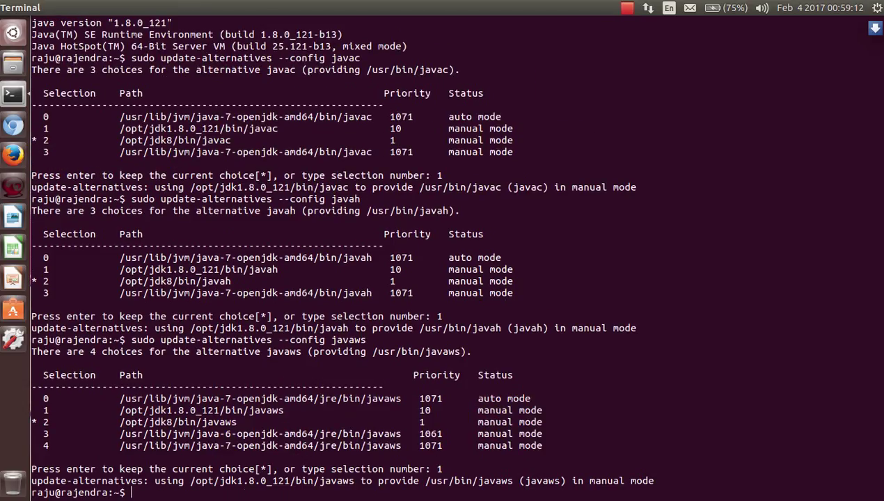
- Run sudo update-alternatives --config javap and choose selection 1, /opt/jdk1.8.0_121/bin/javap
key("Up")
key("BackSpace")
key("BackSpace")
type("p")
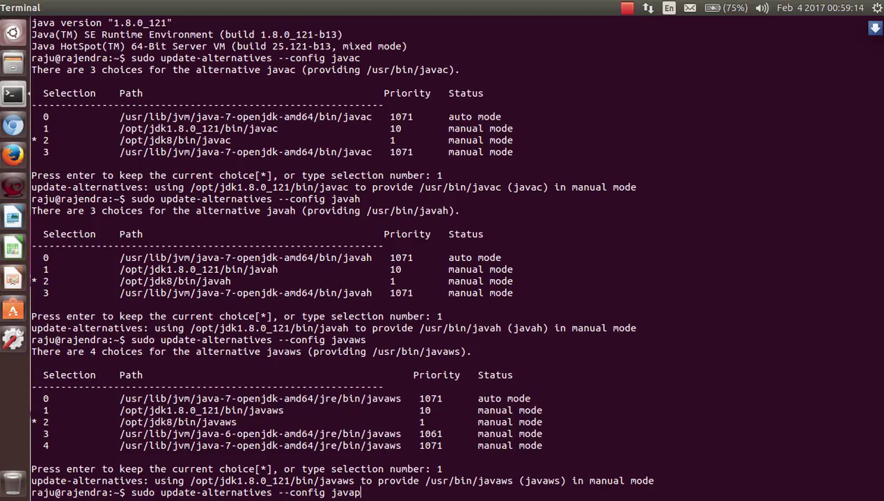
key("Return")
type("1")
key("Return")
- Run sudo update-alternatives --config javadoc and choose selection 1, /opt/jdk1.8.0_121/bin/javadoc
key("Up")
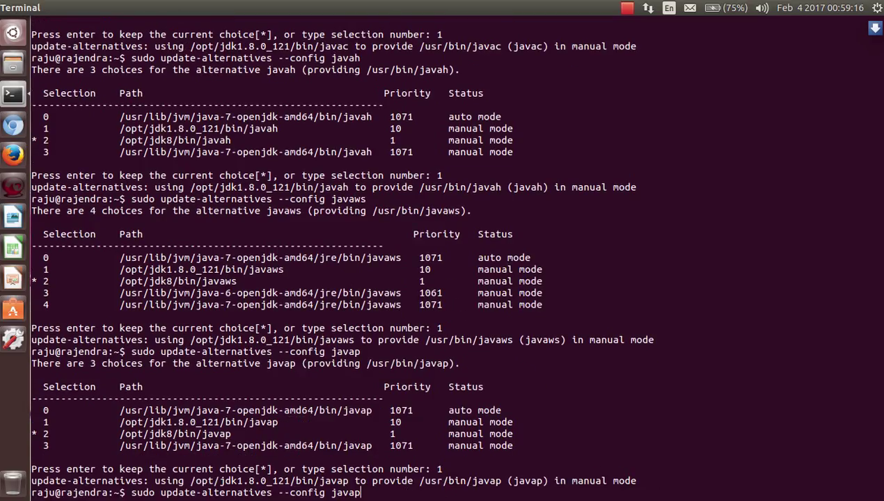
type("doc")
key("Return")
type("1")
key("Return")
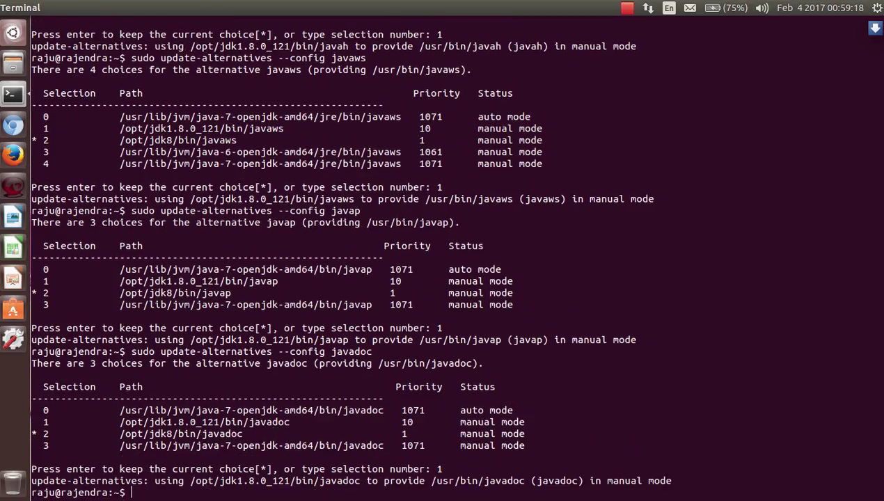
- Clear the terminal and close its session with exit
type("clear")
key("Return")
type("exit")
key("Return")
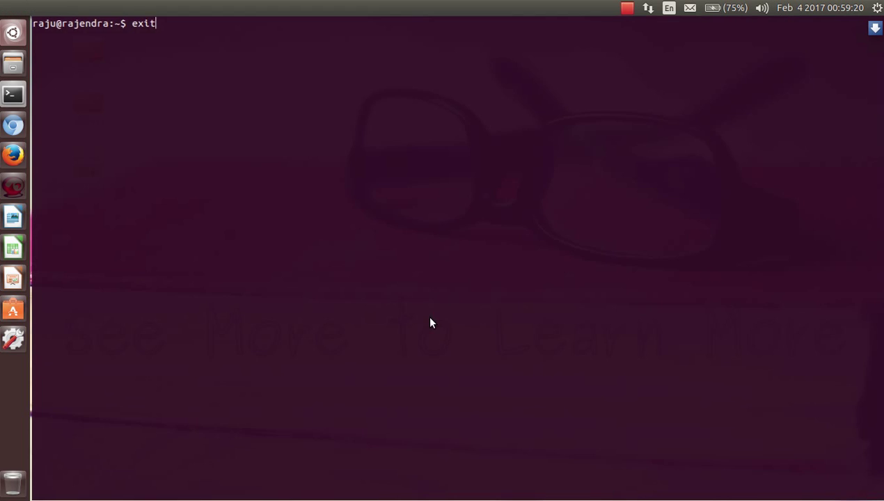
- Open a new maximized terminal and enlarge its text
left_click(2, 96)
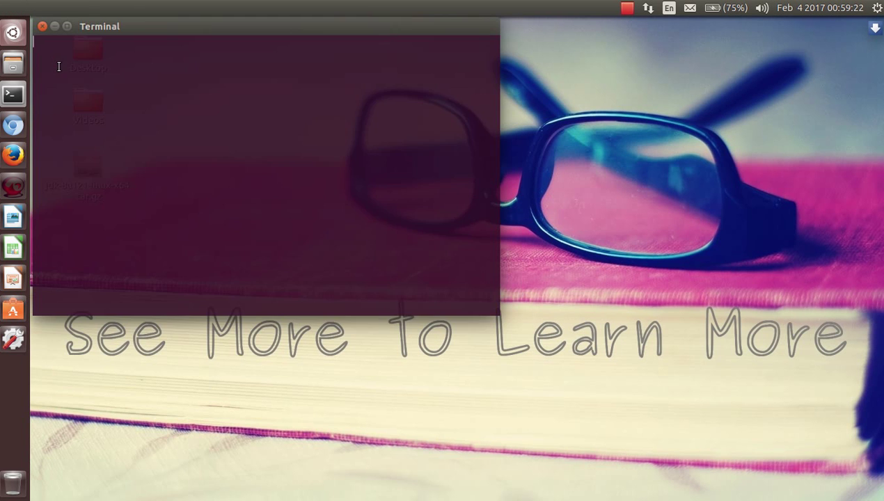
left_click(66, 25)
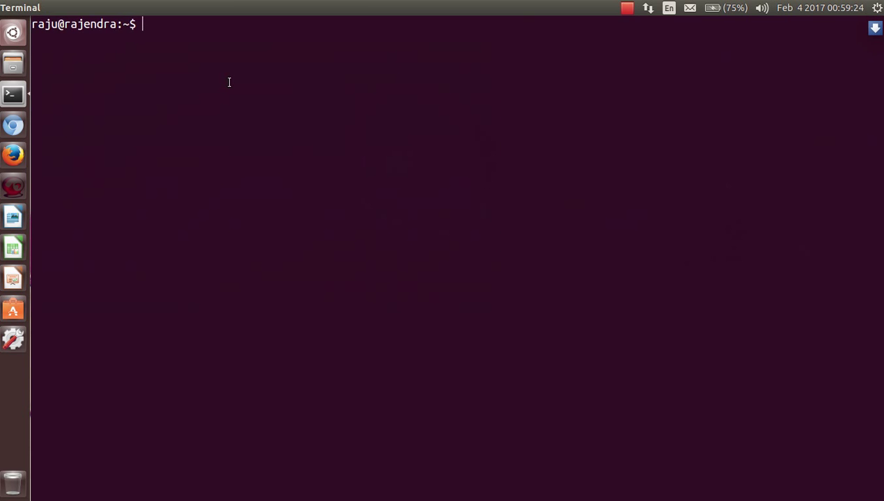
key("ctrl+plus")
- Check the active Java runtime and compiler versions with java -version and javac -version
type("jaaa")
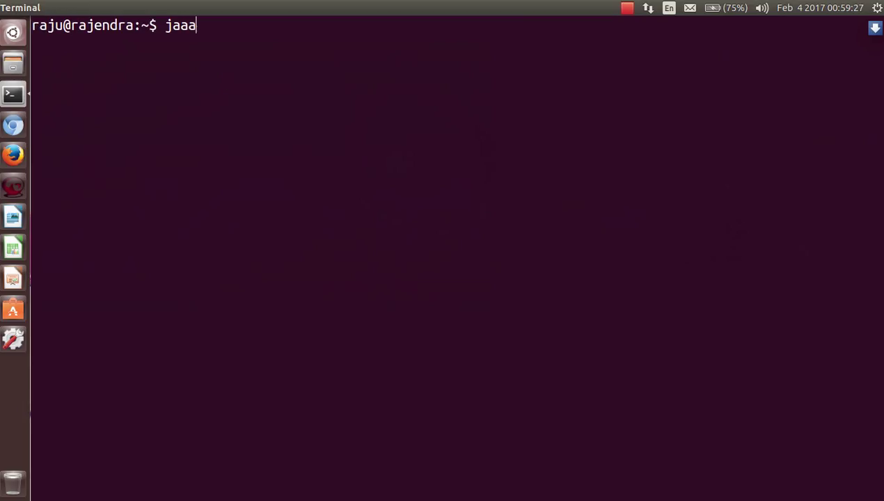
key("BackSpace")
key("BackSpace")
type("va -version")
key("Return")
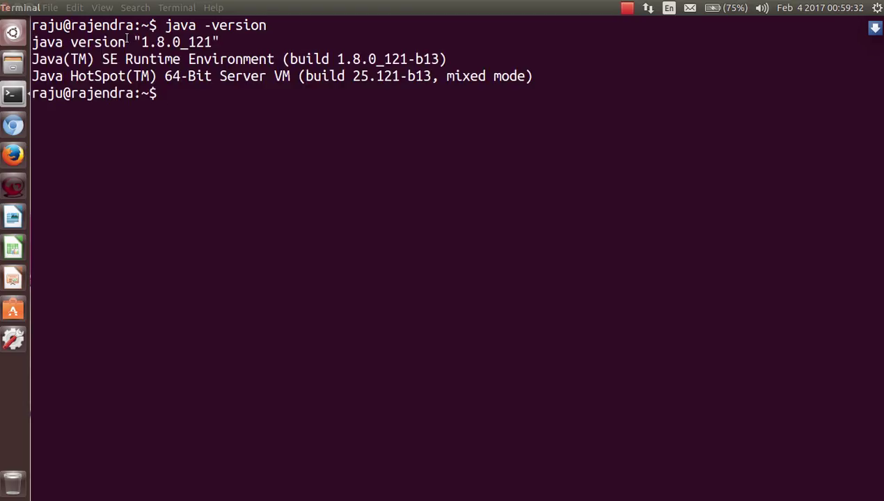
double_click(174, 42)
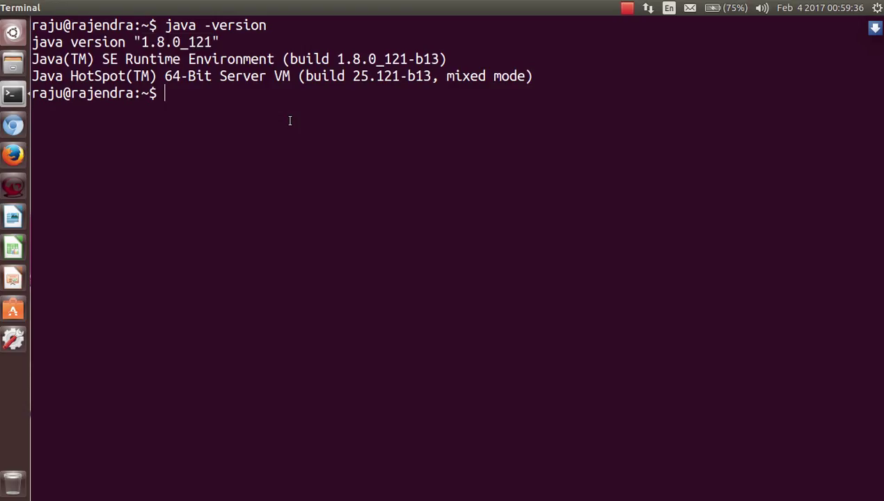
type("javac -version")
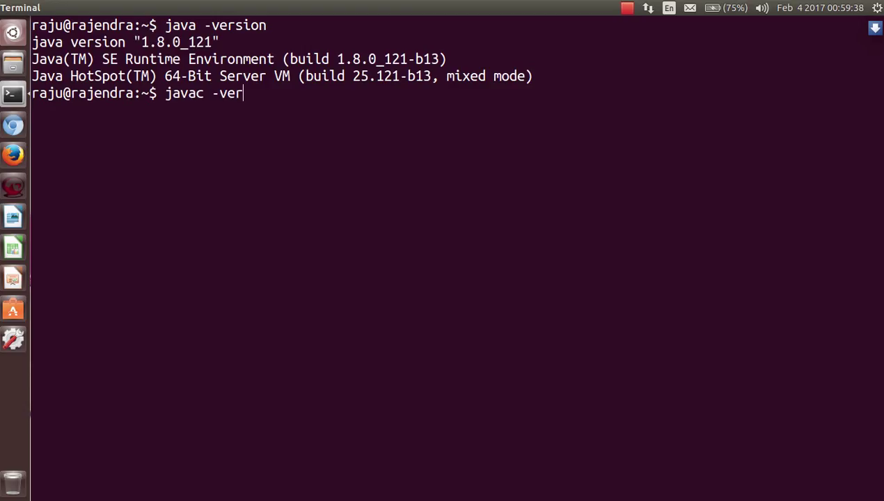
key("Return")
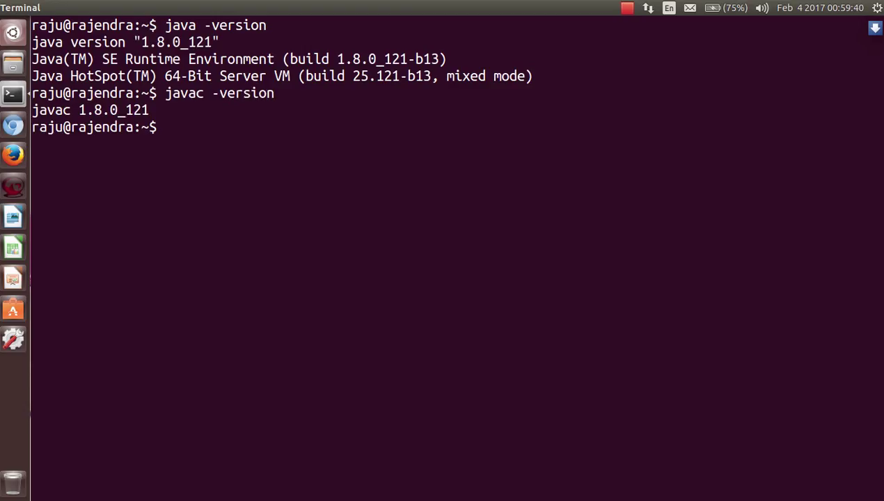
- Change to the Documents/Java directory and list its contents
type("cd Dow")
key("Tab")
type("Ja")
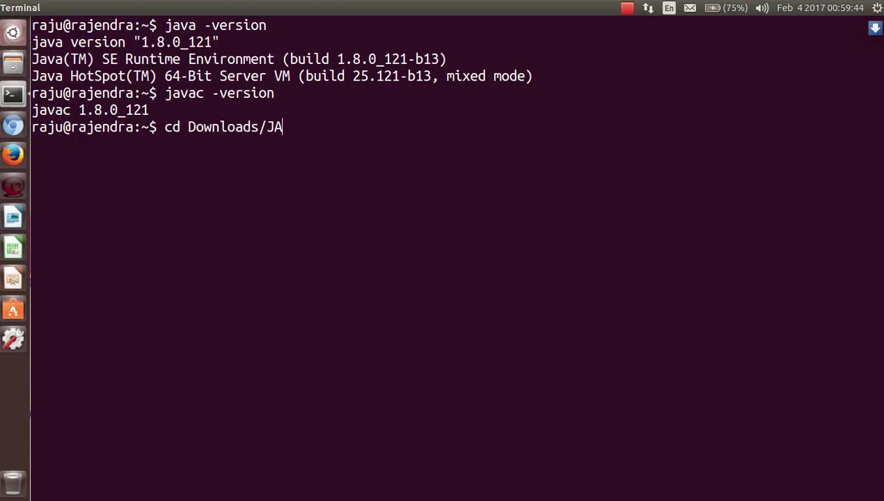
type("va")
key("BackSpace")
key("BackSpace")
key("BackSpace")
key("BackSpace")
key("BackSpace")
key("BackSpace")
key("BackSpace")
key("BackSpace")
key("BackSpace")
key("BackSpace")
key("BackSpace")
key("BackSpace")
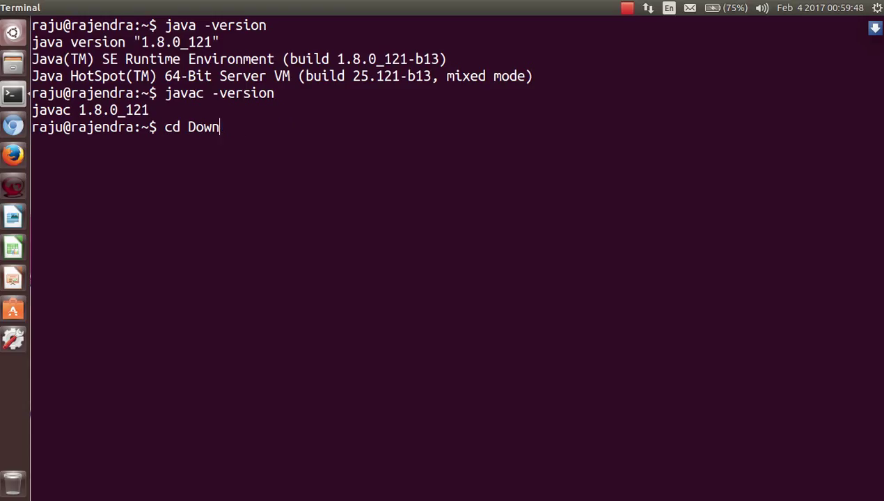
type("c")
key("Tab")
type("Ja")
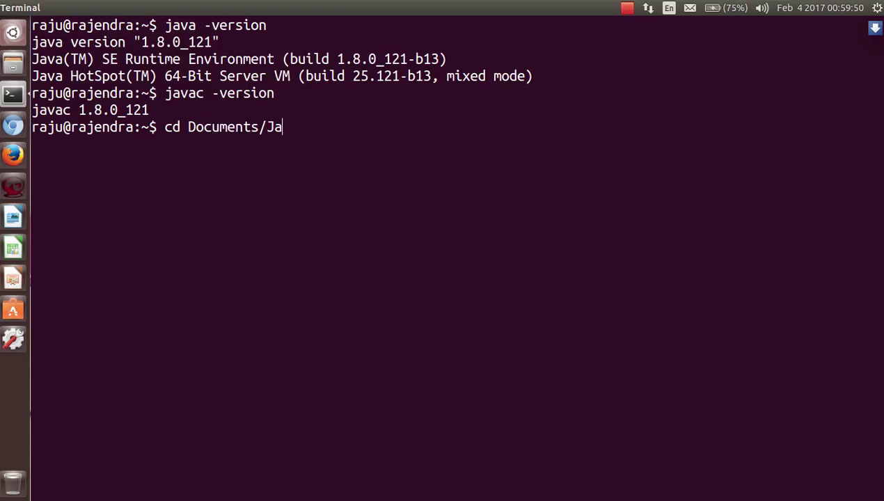
key("Tab")
key("Return")
type("l")
key("Return")
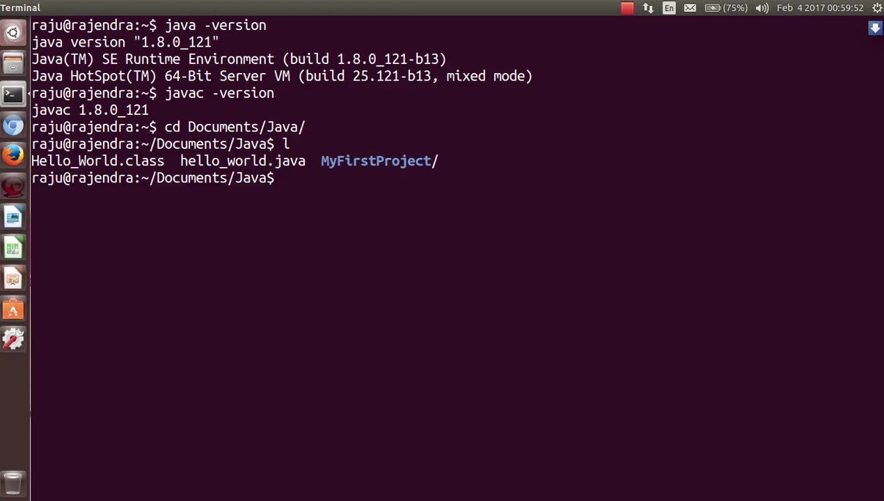
- Change into the MyFirstProject directory and list its files with ls
double_click(221, 162)
type("cd M")
key("Tab")
key("Return")
type("ls")
key("Return")
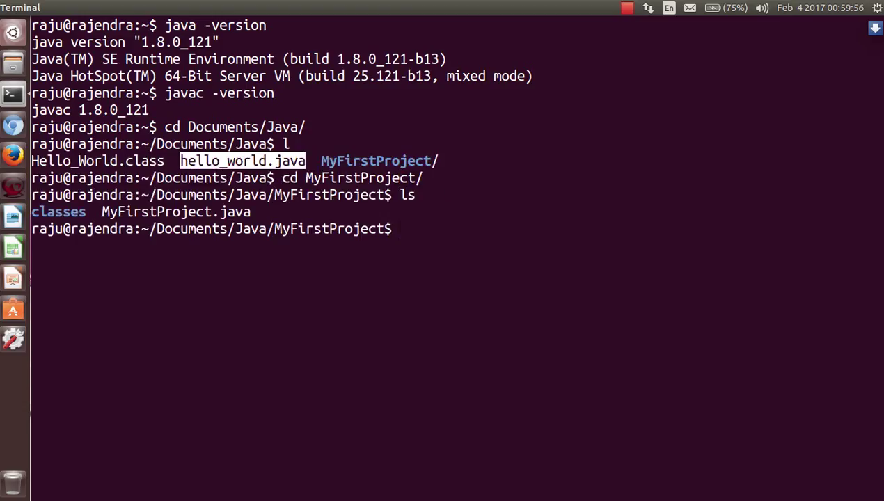
- Compile MyFirstProject.java with javac, using -d to output the class files into the classes/ directory
double_click(199, 211)
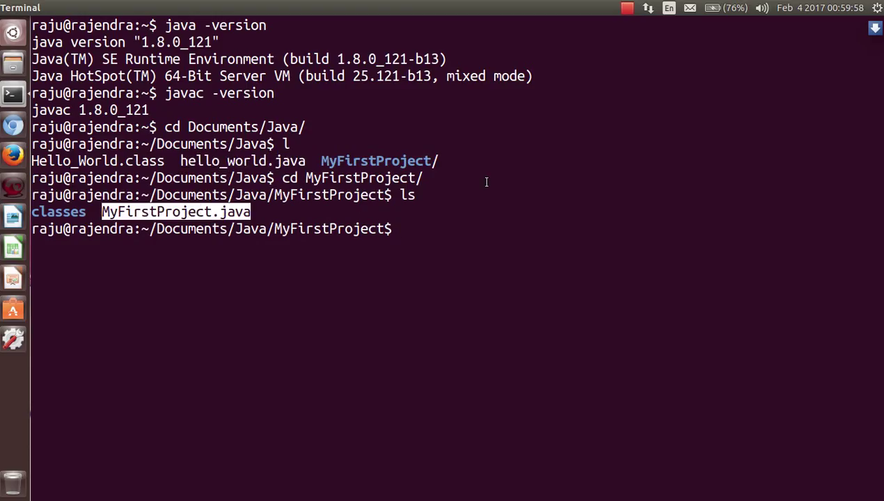
left_click(486, 183)
type("java")
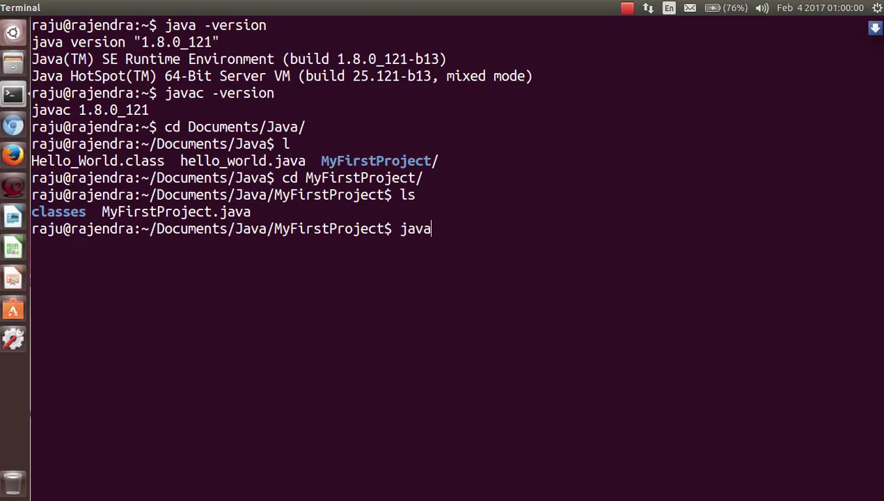
type("c M")
key("Tab")
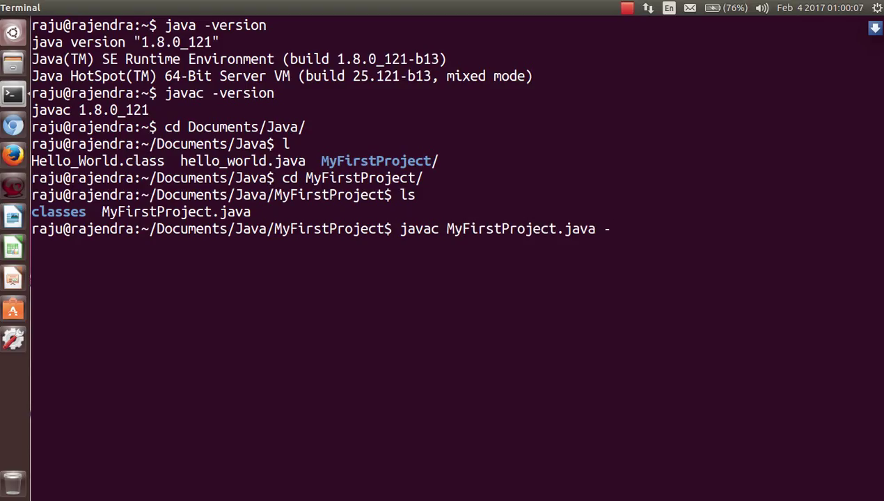
type("-d classes/")
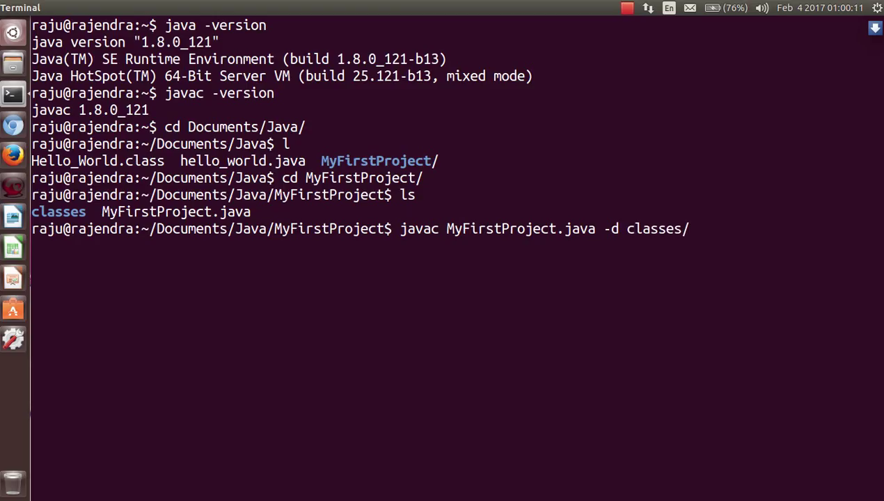
key("Return")
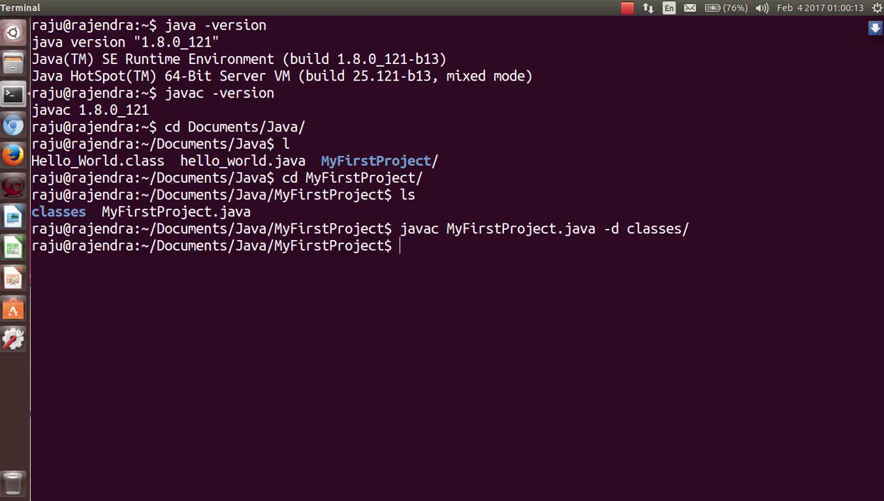
- Change into the classes directory and list its contents with ls
type("cd classes/")
key("Return")
type("ls")
key("Return")
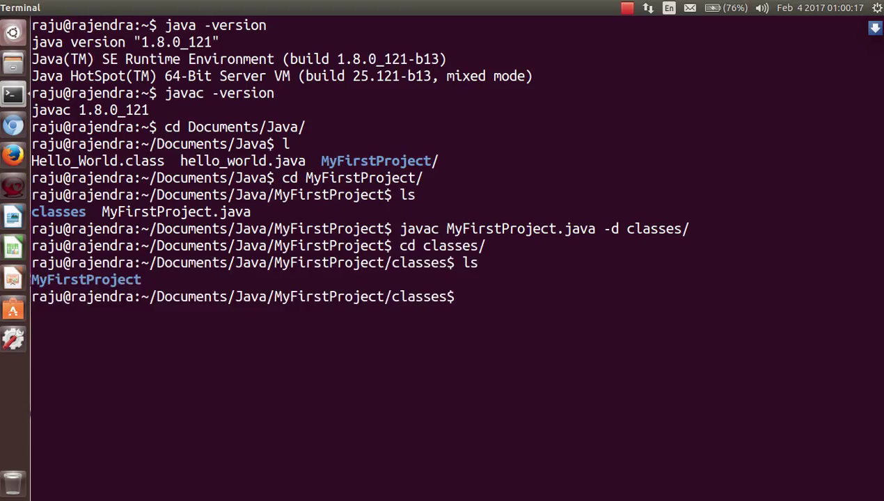
- Run the compiled class MyFirstProject.MyFirstProject with java and highlight its output line
type("java M")
key("Tab")
type("M")
key("Tab")
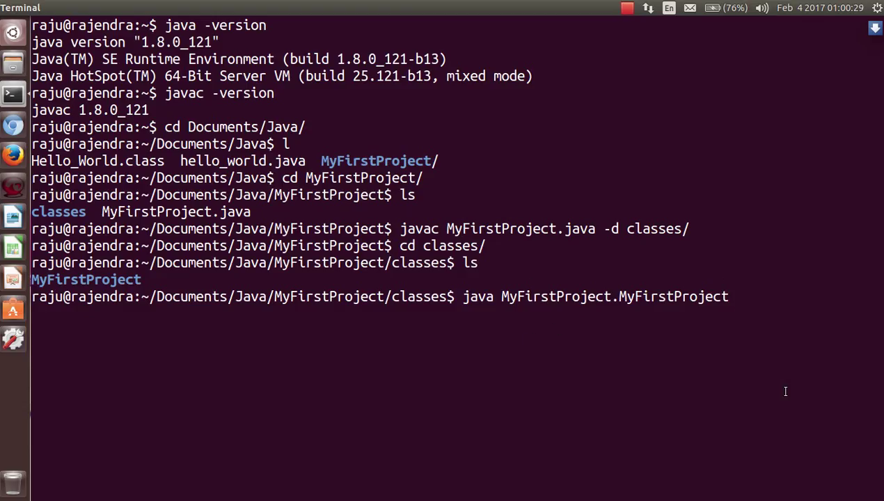
key("Return")
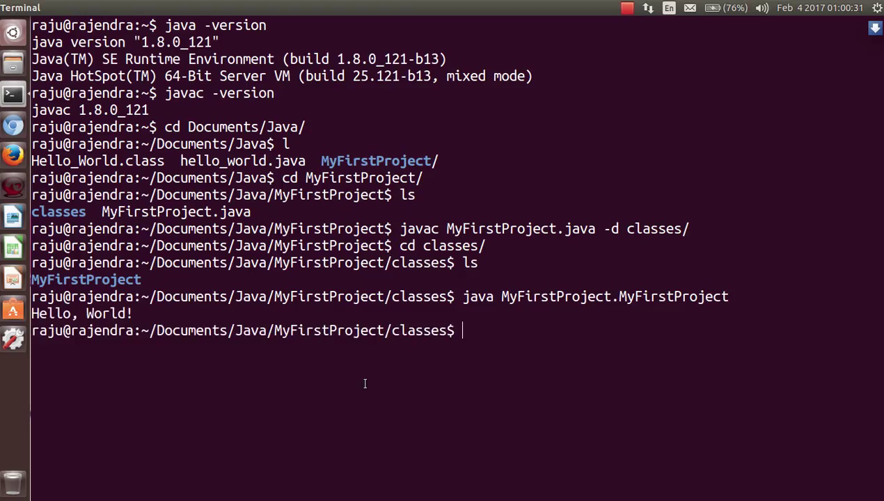
double_click(117, 313)
left_click(117, 313)
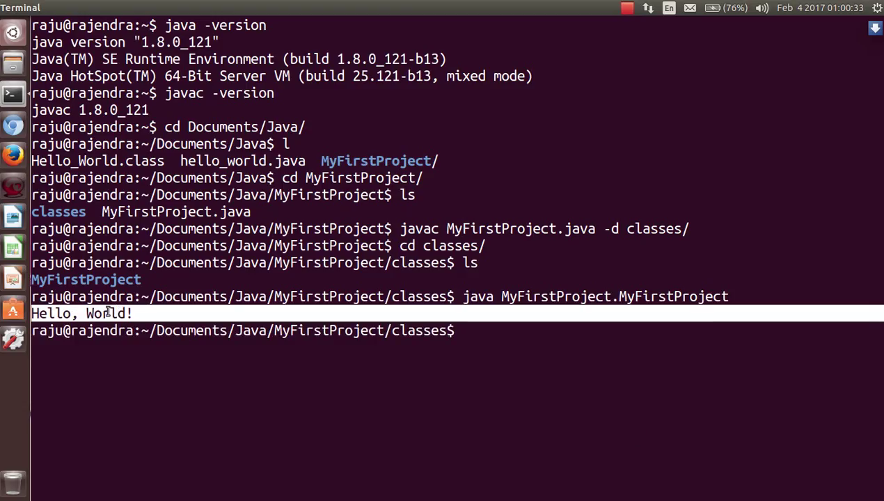
double_click(116, 314)
left_click(446, 245)
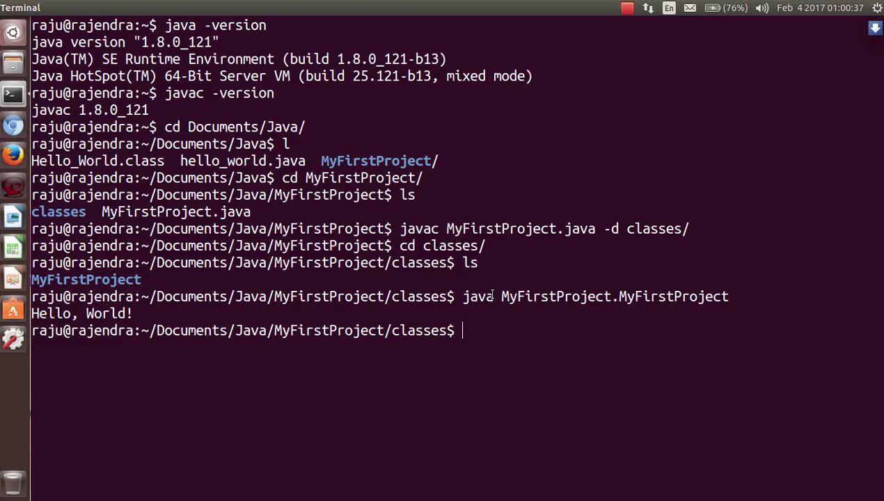
- Try to display the JAVA_HOME variable by running cat $JAVA_HOME
type("cat $JAVA")
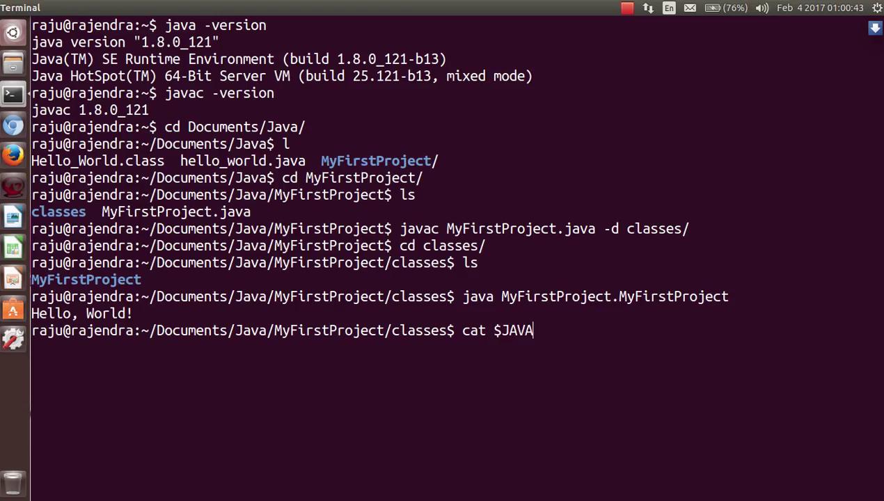
type("_HOME")
key("Return")
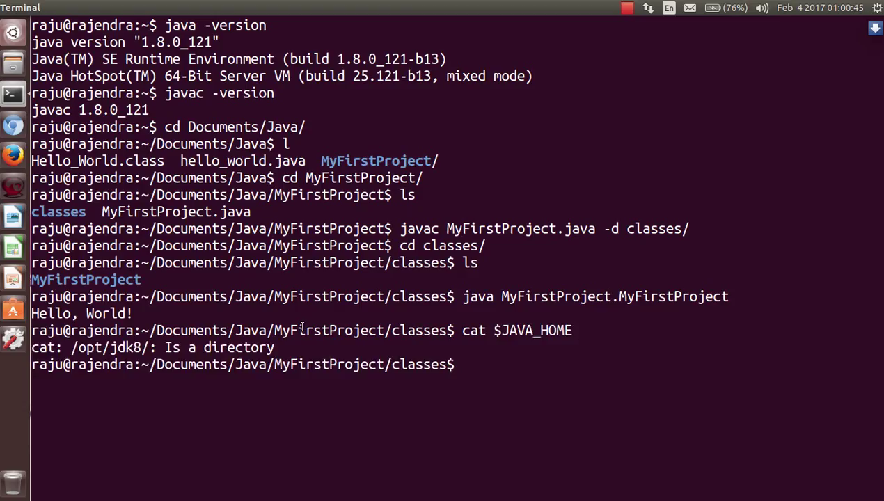
triple_click(230, 347)
left_click(154, 347)
triple_click(167, 348)
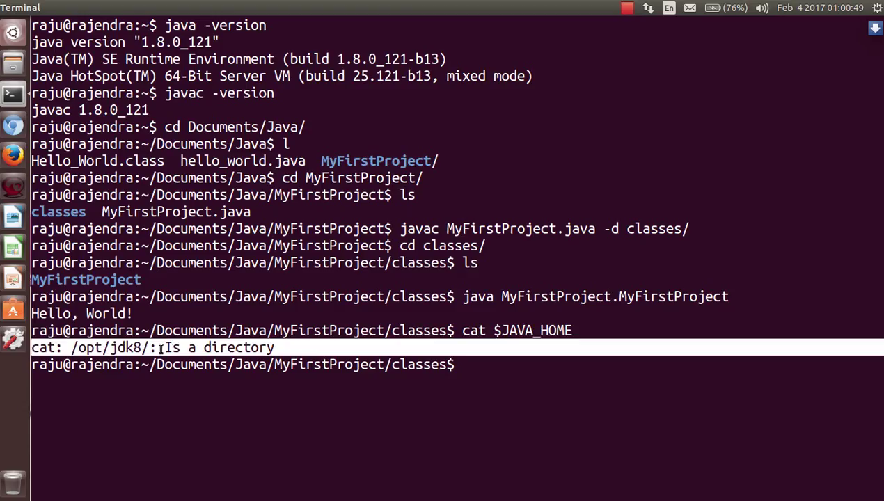
- Reuse the previous command with echo in place of cat to print $JAVA_HOME, and highlight the printed path
key("Up")
key("Home")
key("Delete")
key("Delete")
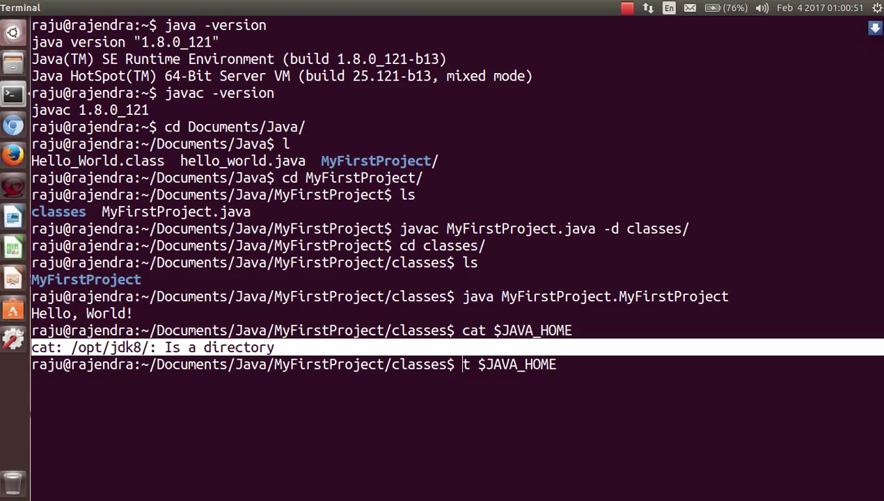
key("Delete")
type("echo")
key("Return")
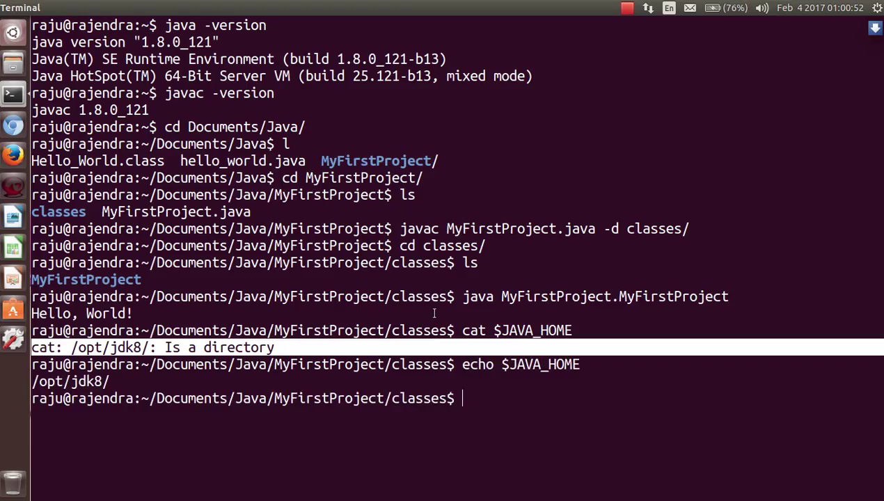
left_click(73, 381)
triple_click(72, 381)
double_click(73, 382)
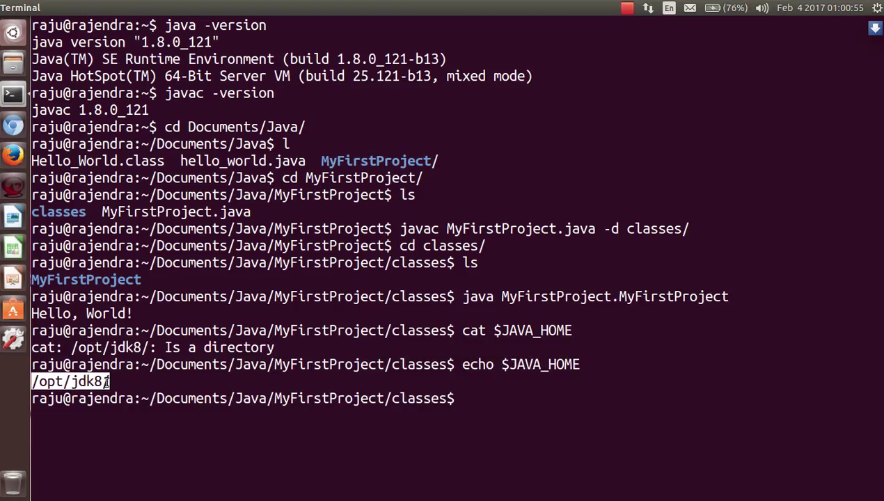
left_click(106, 381)
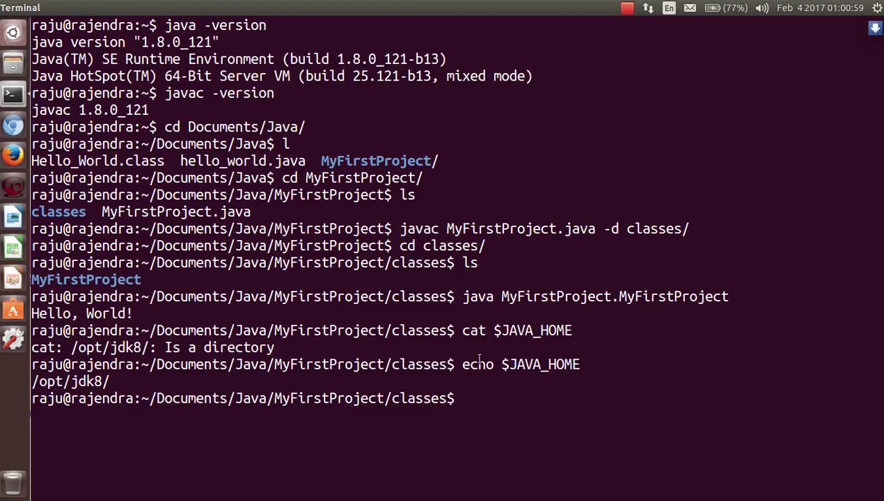
- Open a second terminal tab in the current classes directory
right_click(480, 358)
left_click(493, 375)
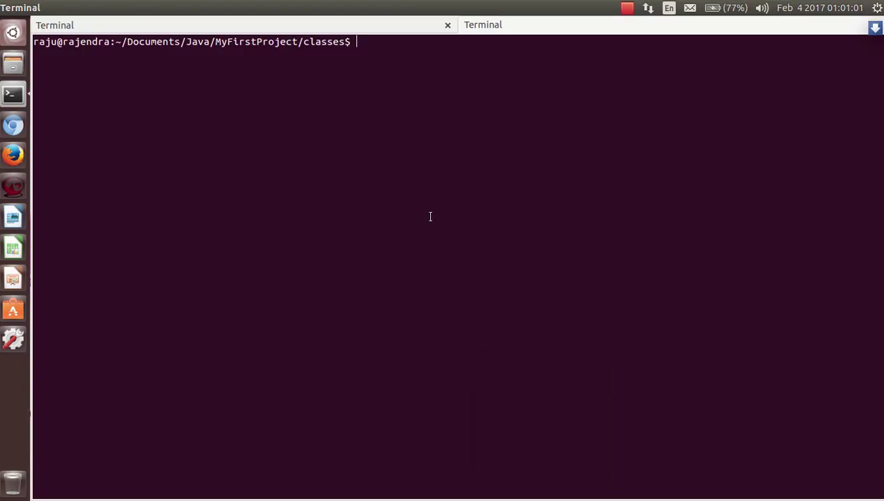
type("cd ")
type("~/")
key("BackSpace")
key("BackSpace")
key("BackSpace")
key("BackSpace")
key("BackSpace")
- Open ~/.bashrc in nano, examine the JAVA_HOME and JRE_HOME export lines at its end, and exit without editing
type("nano ~/.bashrc")
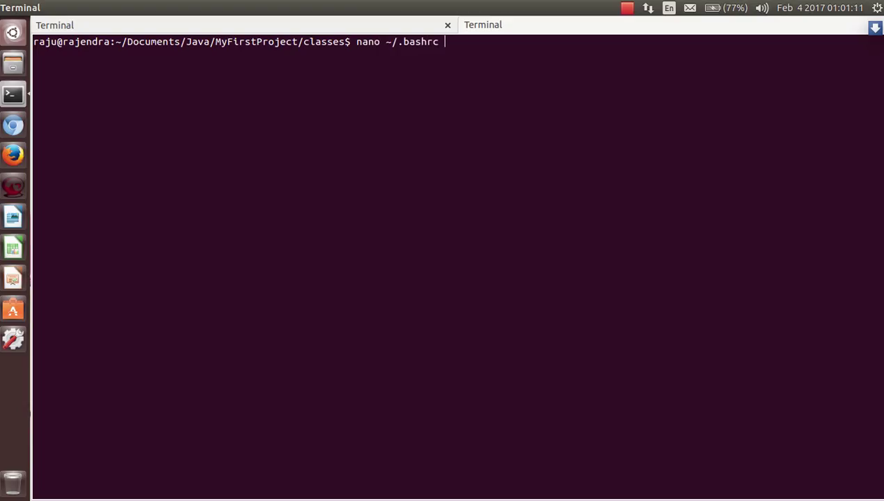
key("Return")
scroll(376, 278, "down", 20)
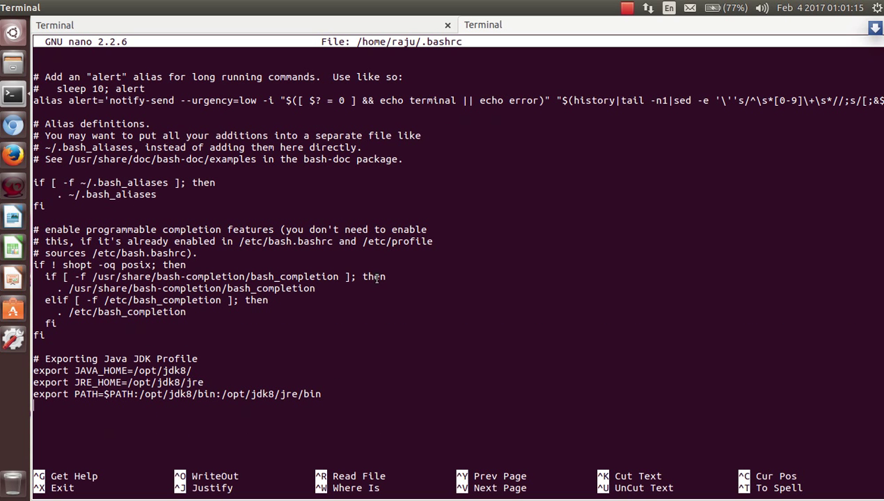
double_click(101, 370)
double_click(100, 382)
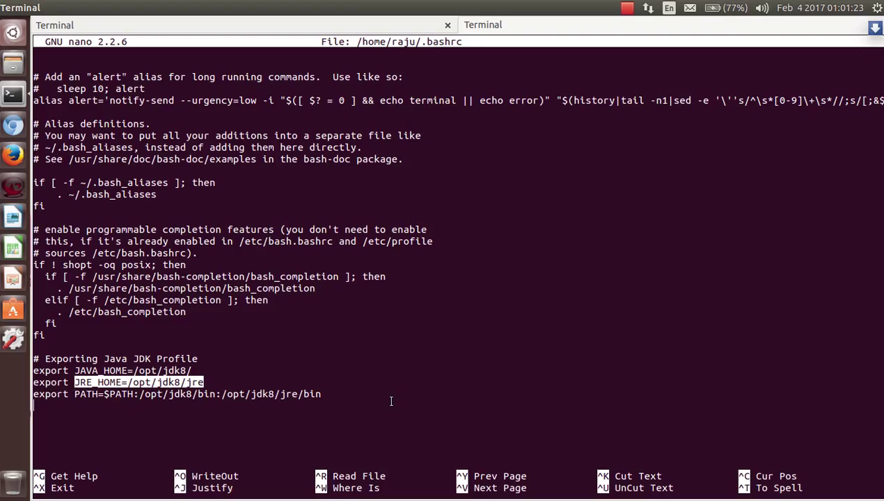
key("ctrl+x")
- Clear and exit the second terminal tab, and minimize the remaining terminal window
type("clear")
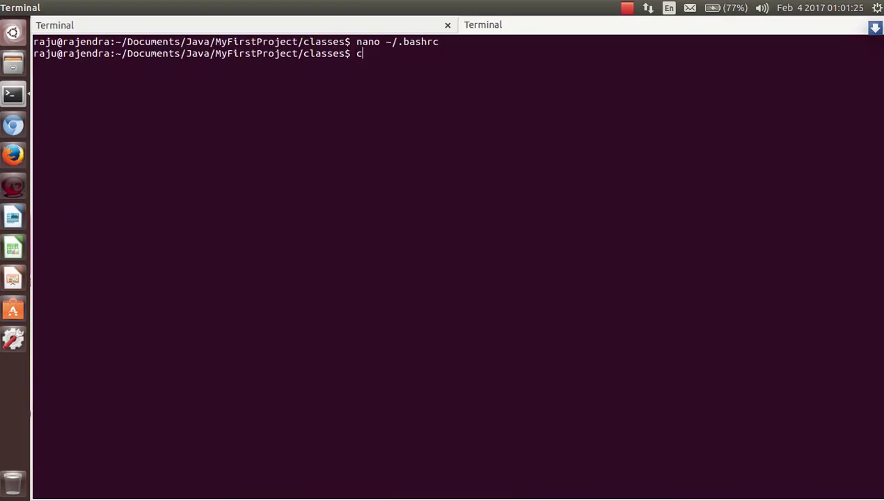
key("Return")
type("exit")
key("Return")
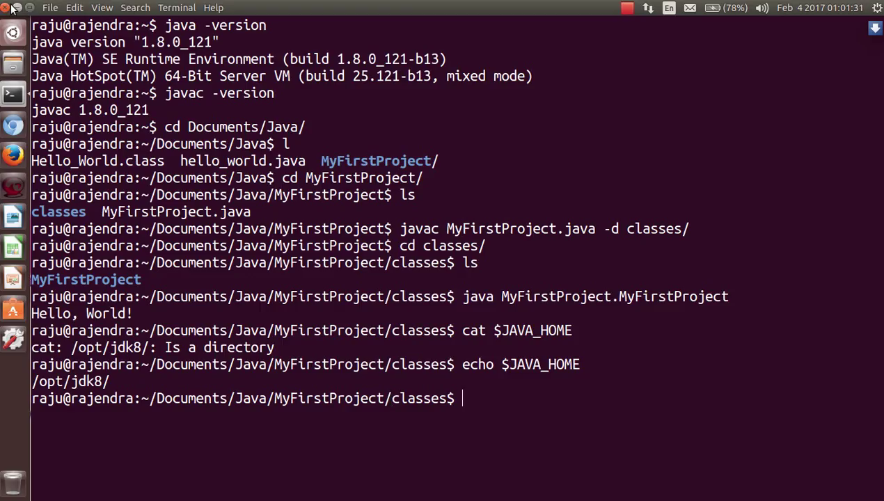
left_click(17, 7)
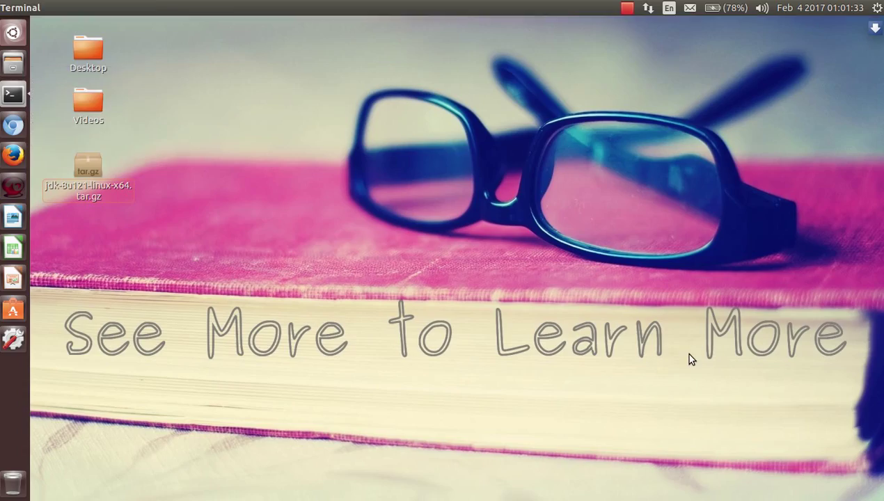